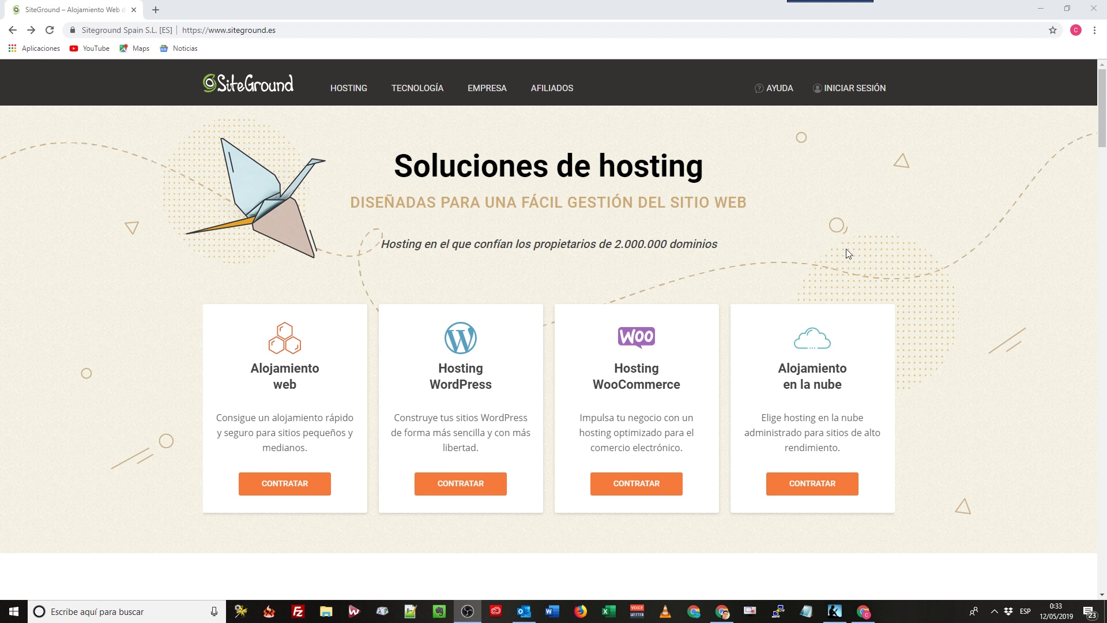
Log in to SiteGround and go from the Hosting tab to cPanel for jacutata.com.
left_click(843, 91)
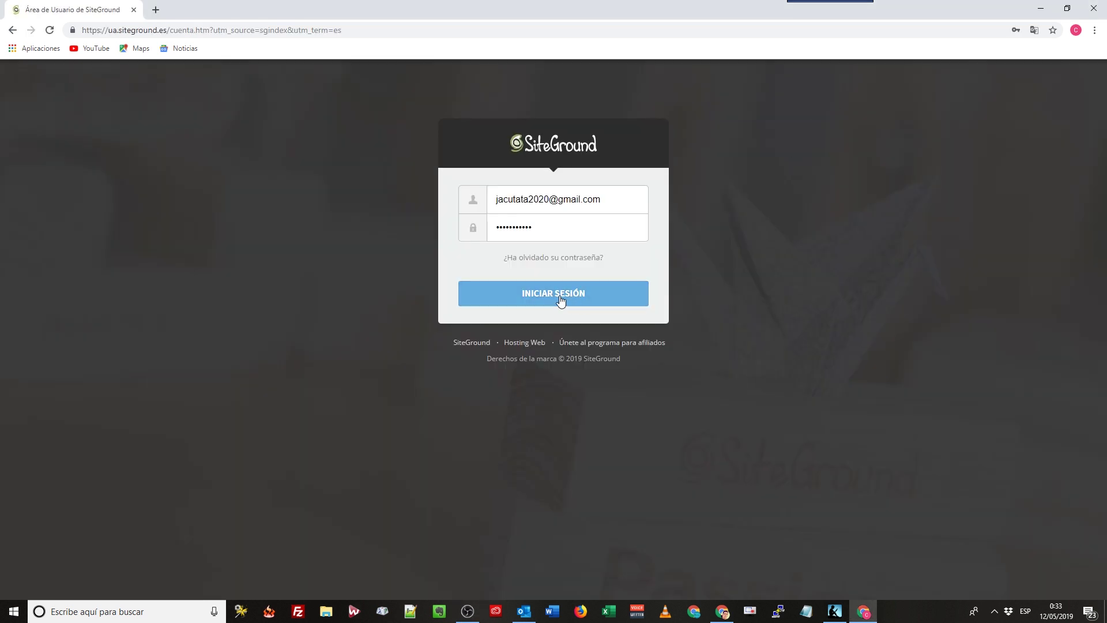
left_click(562, 296)
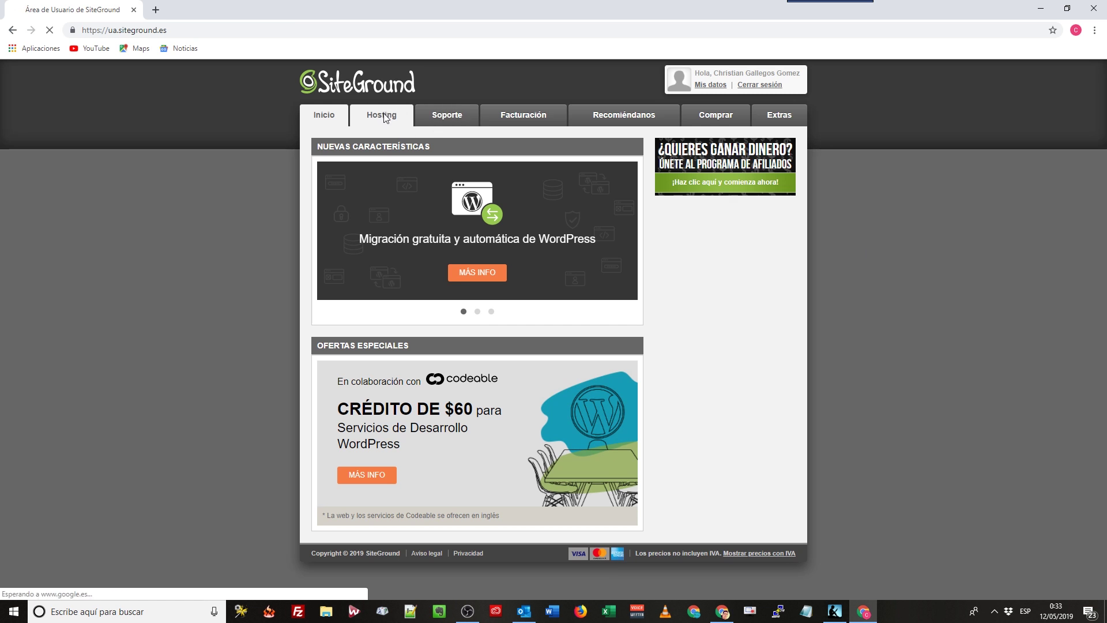
left_click(381, 117)
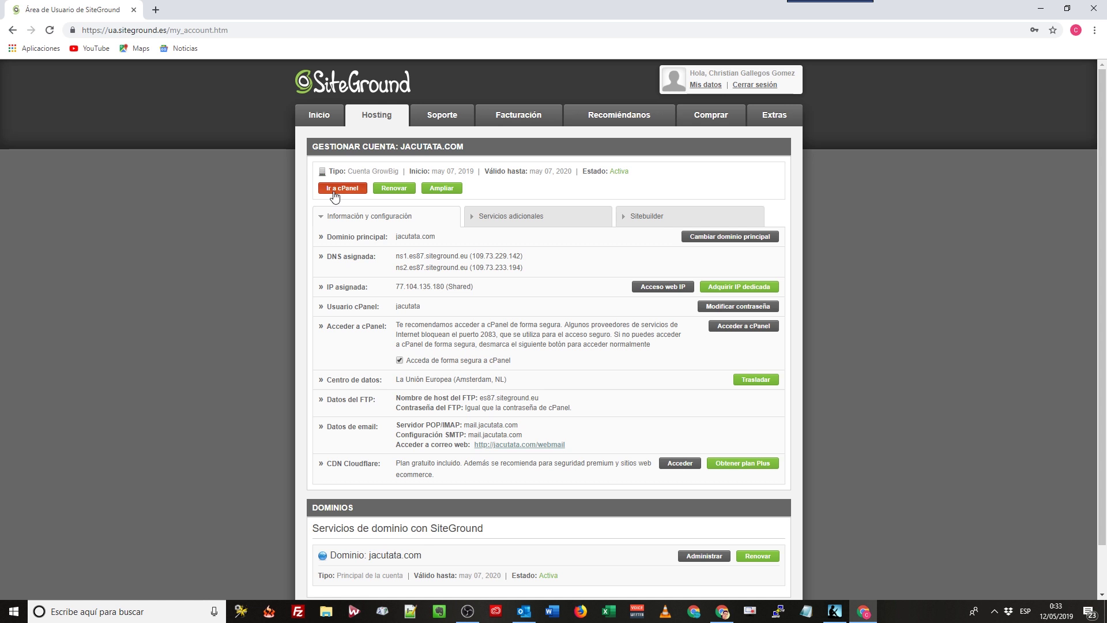
left_click(345, 189)
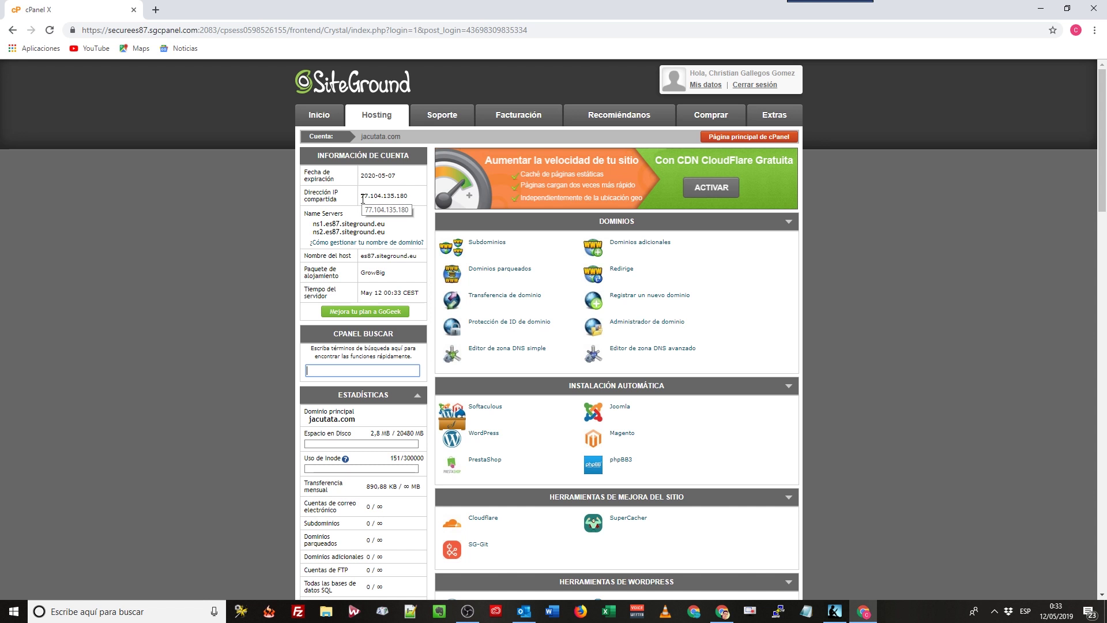
Scroll to Herramientas de WordPress, toggle the section and launch Instalador WordPress.
scroll(562, 291, "down", 2)
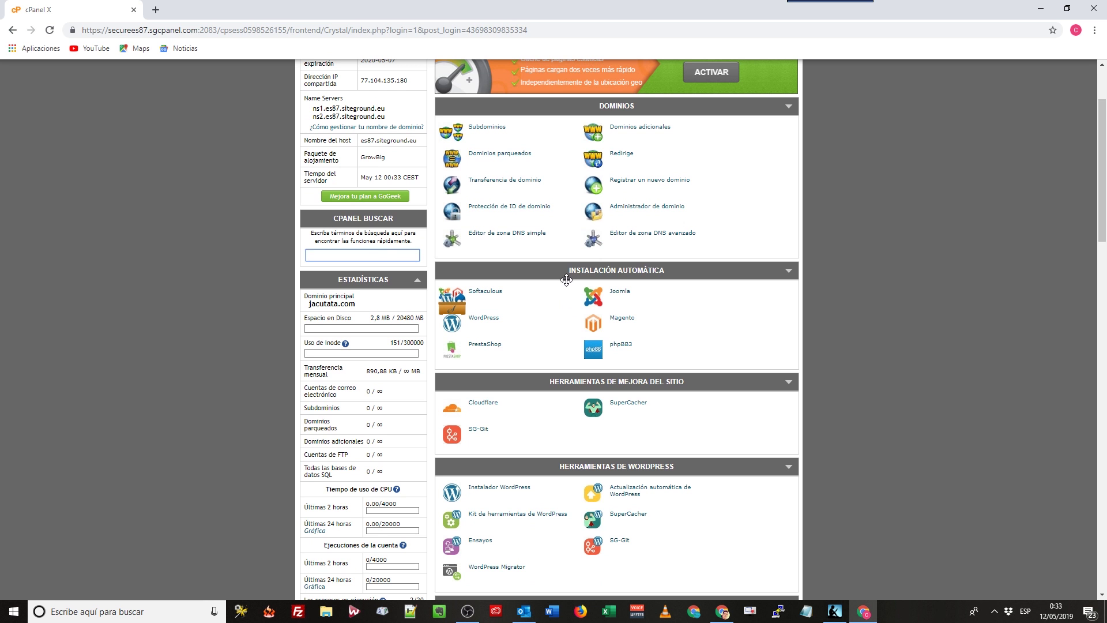
scroll(612, 327, "down", 2)
scroll(611, 328, "down", 3)
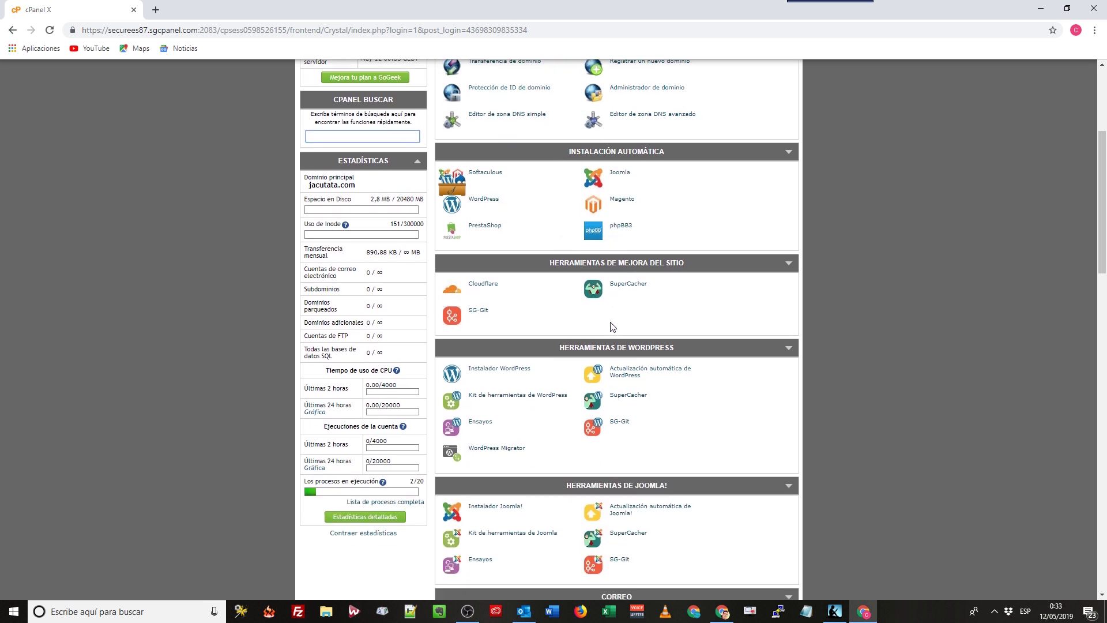
scroll(614, 315, "up", 7)
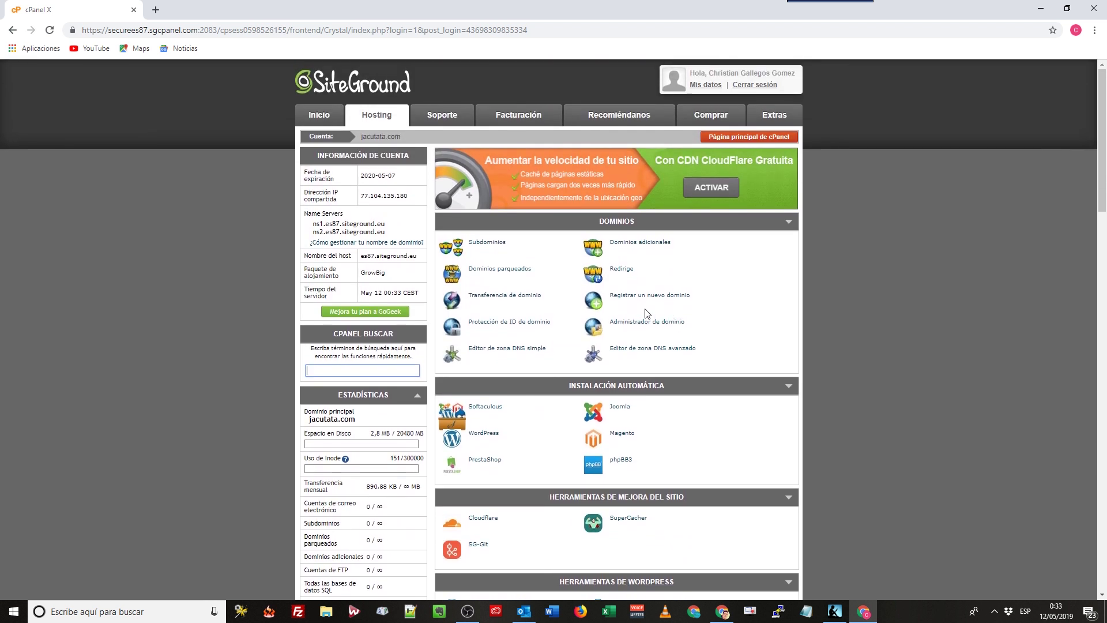
scroll(646, 315, "down", 6)
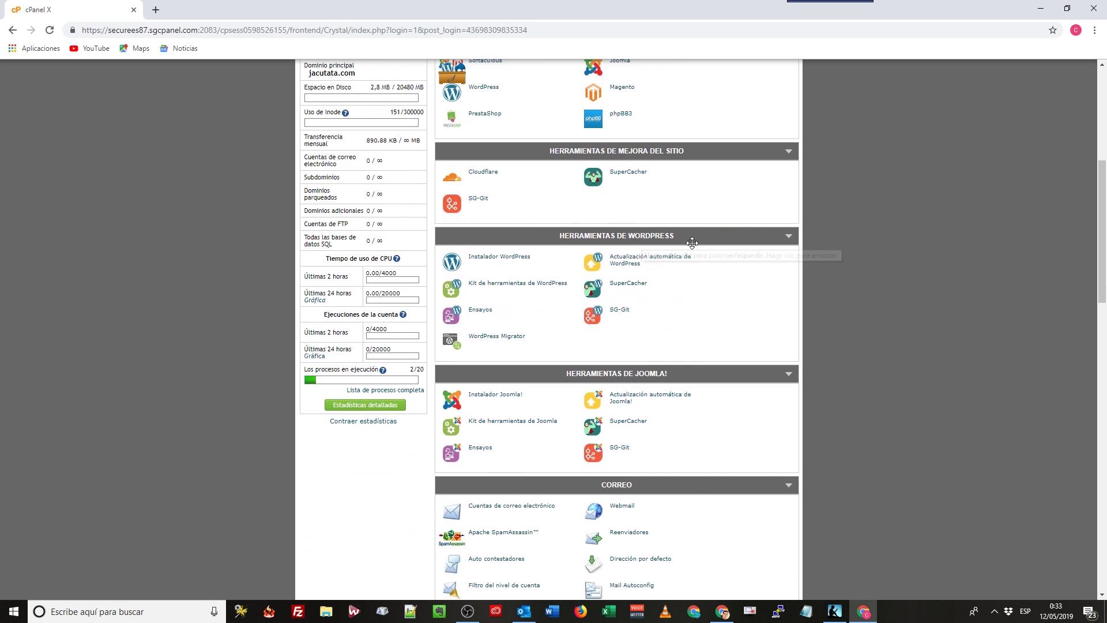
left_click(788, 235)
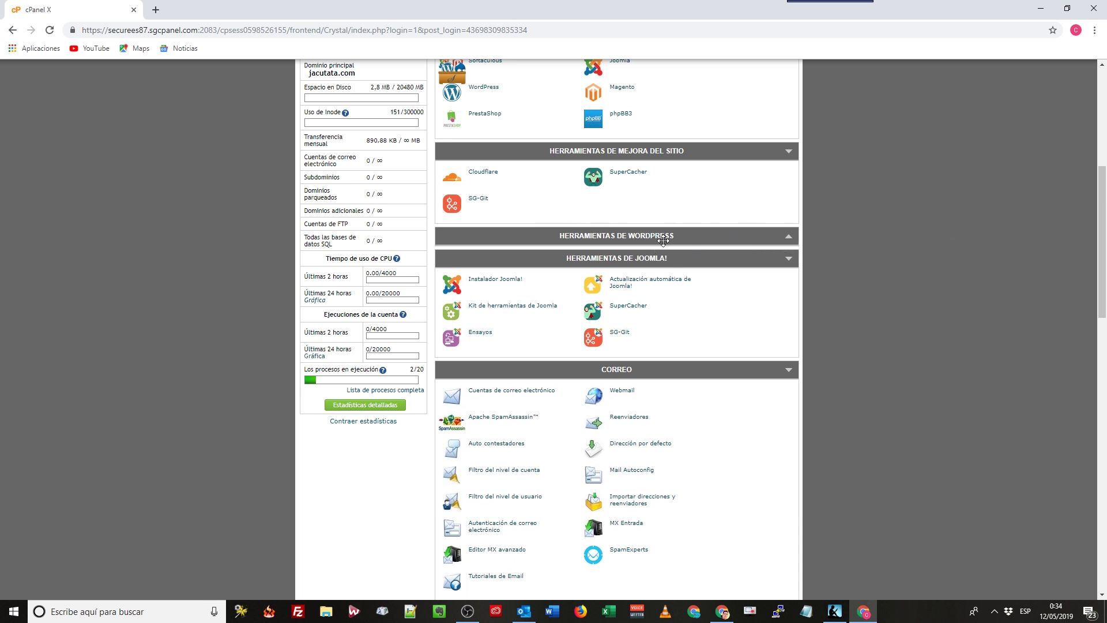
left_click(789, 238)
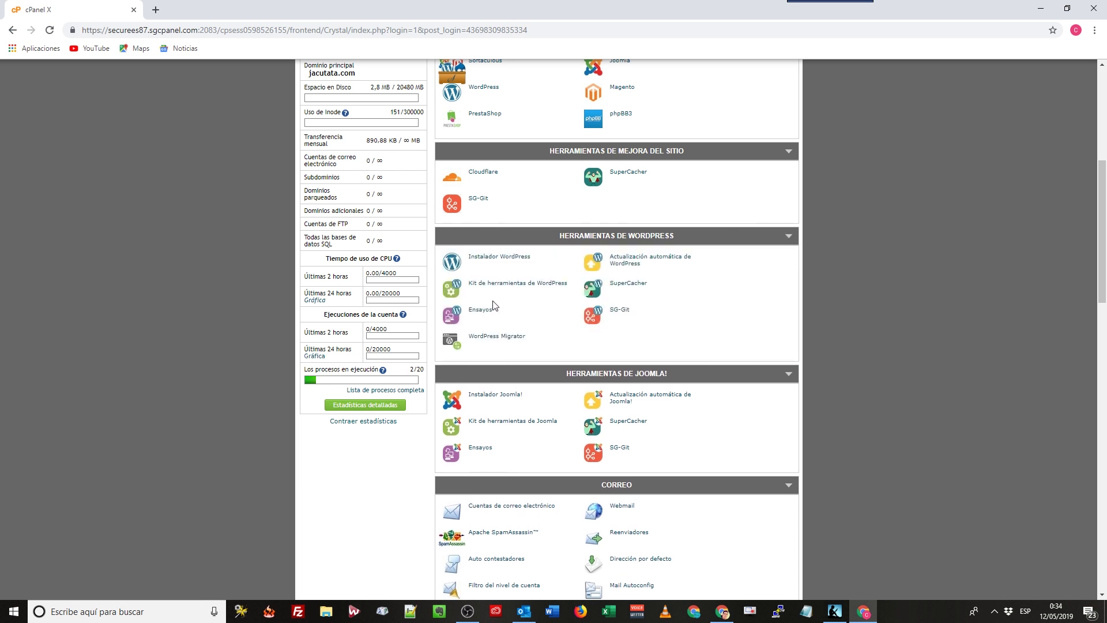
left_click(497, 262)
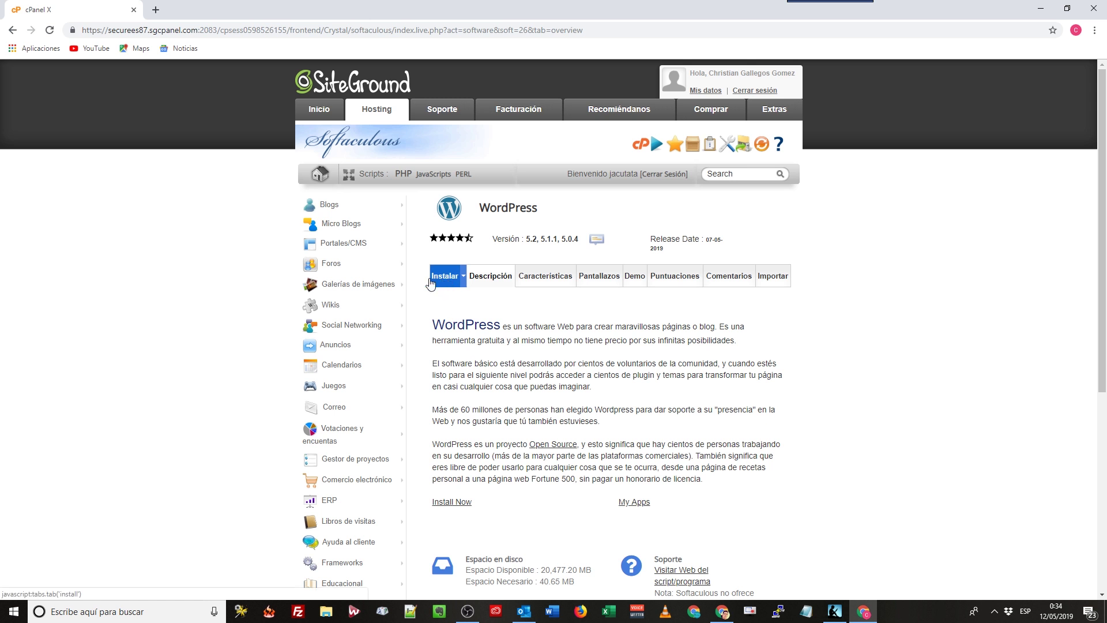
Open the Softaculous WordPress install form and list versions 5.2, 5.1.1 and 5.0.4.
left_click(464, 278)
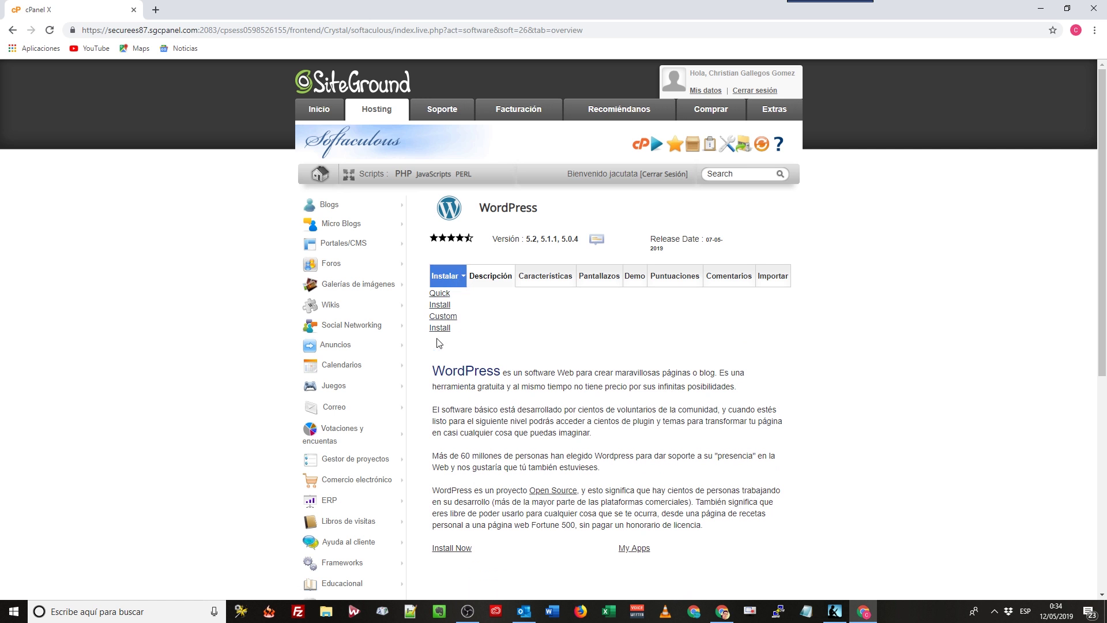
left_click(444, 281)
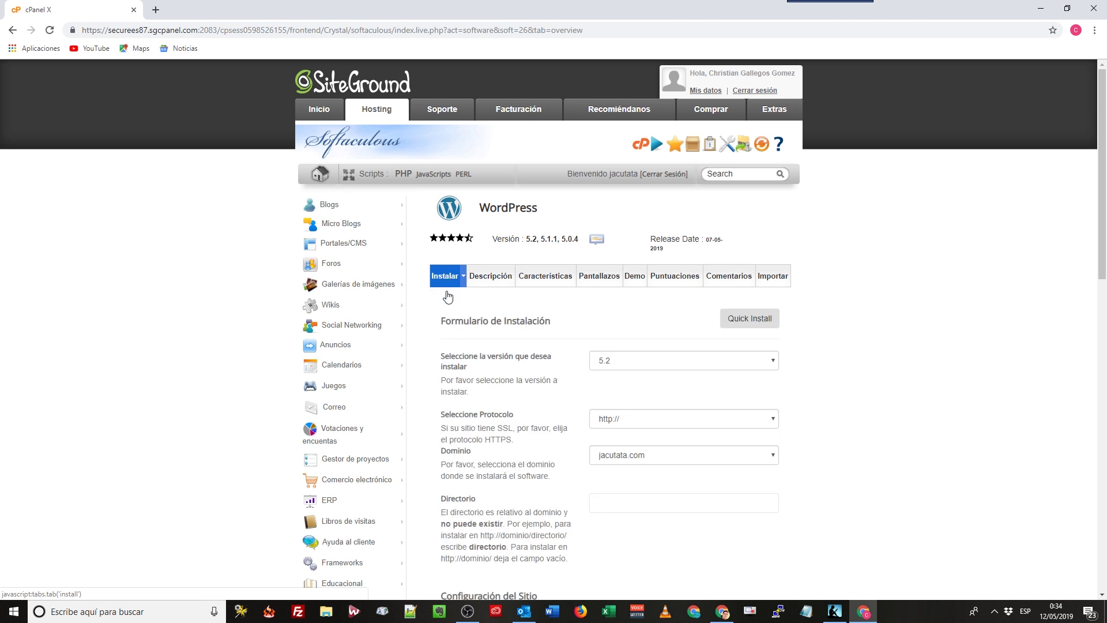
scroll(676, 362, "down", 1)
scroll(676, 362, "down", 11)
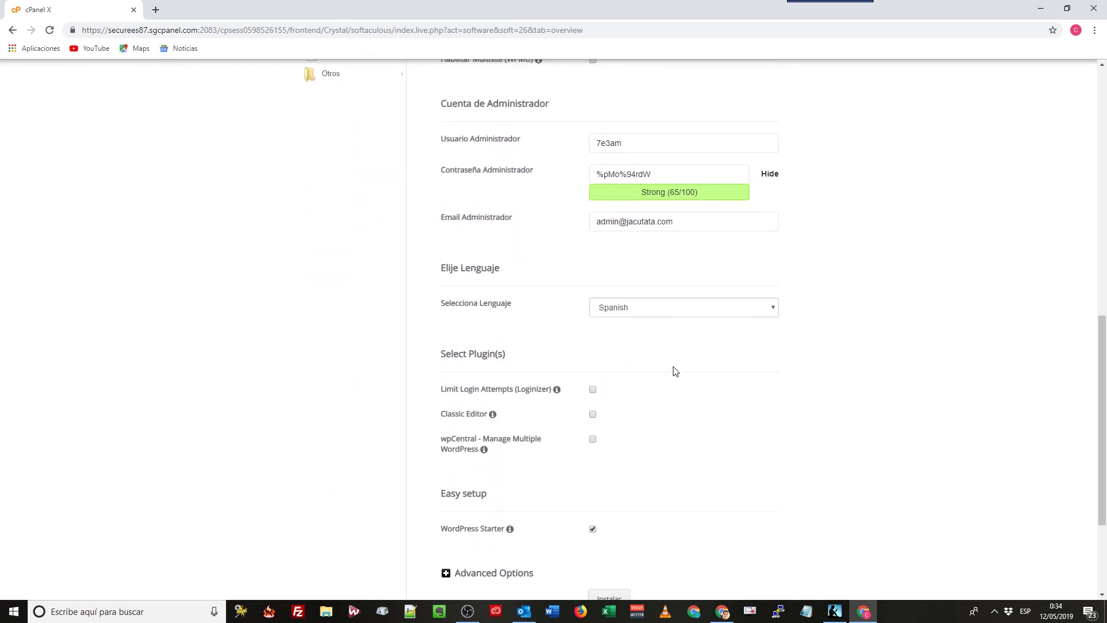
scroll(680, 375, "down", 2)
scroll(683, 376, "up", 3)
scroll(683, 375, "up", 10)
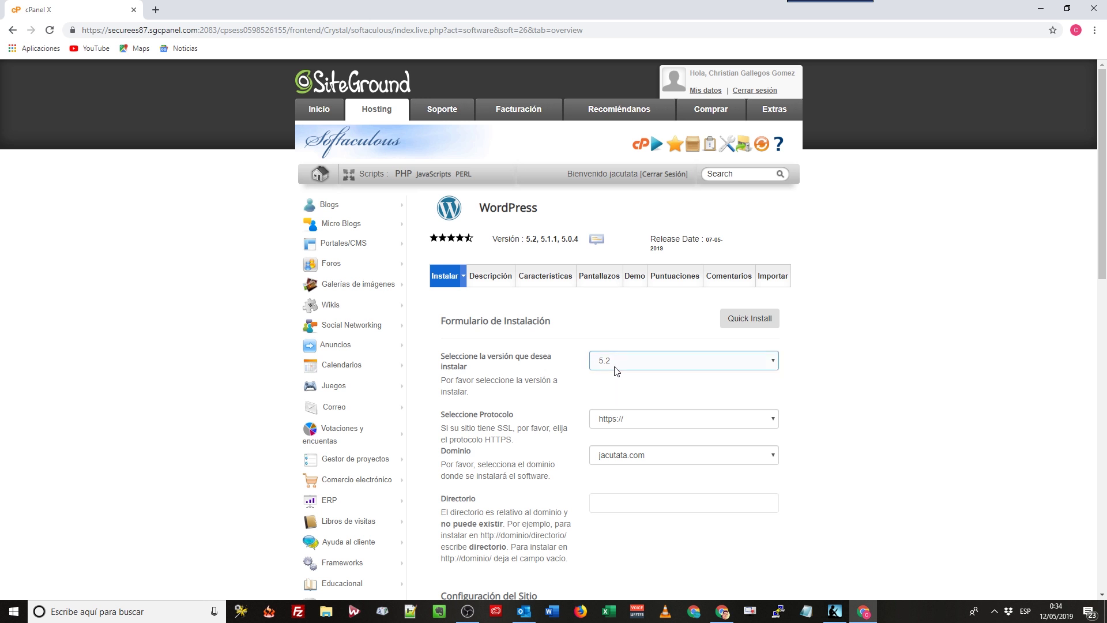
left_click(507, 374)
left_click(704, 360)
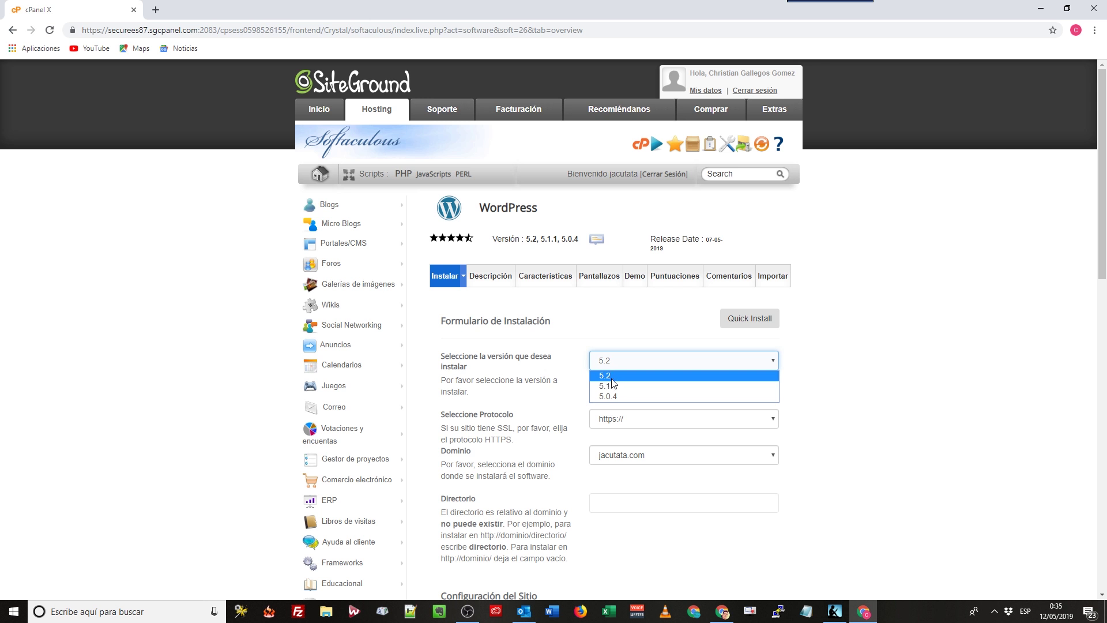
left_click(610, 376)
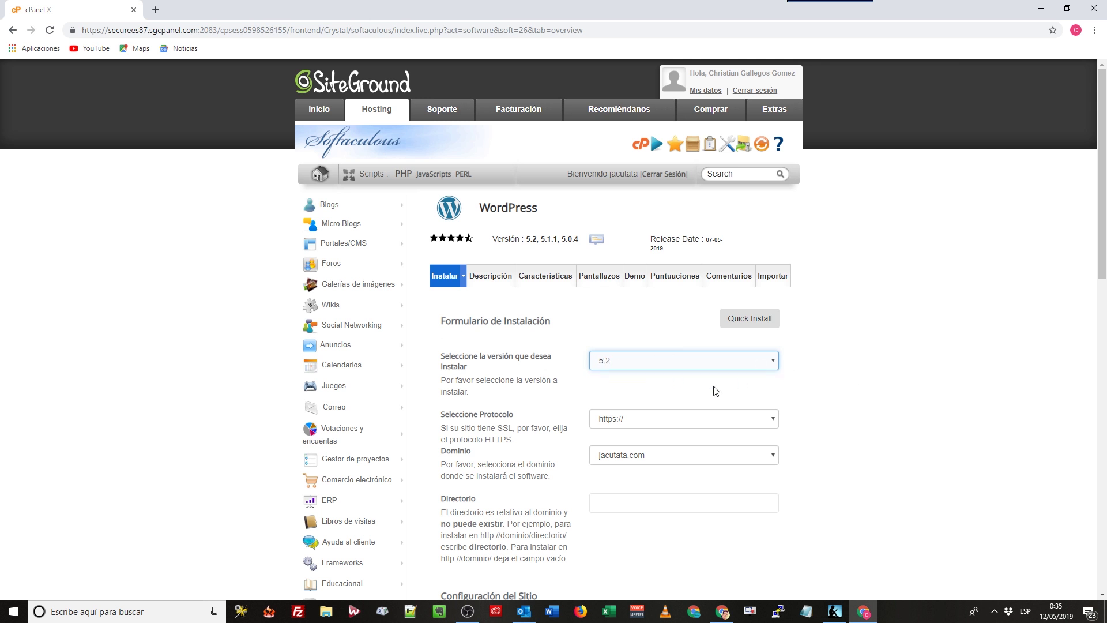
scroll(663, 412, "down", 1)
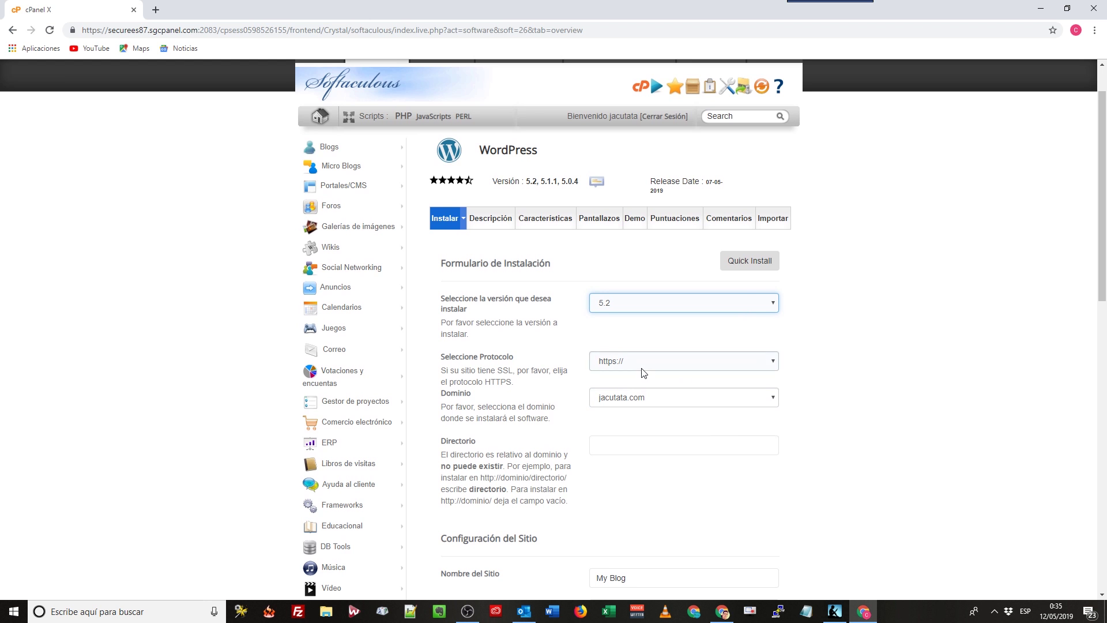
left_click(718, 369)
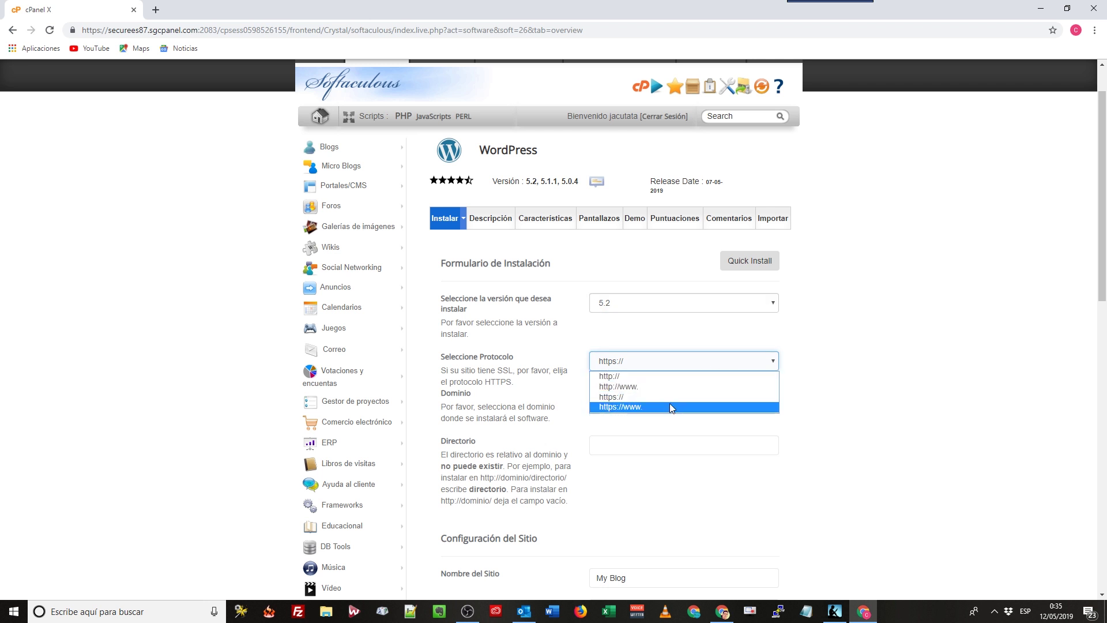
left_click(627, 397)
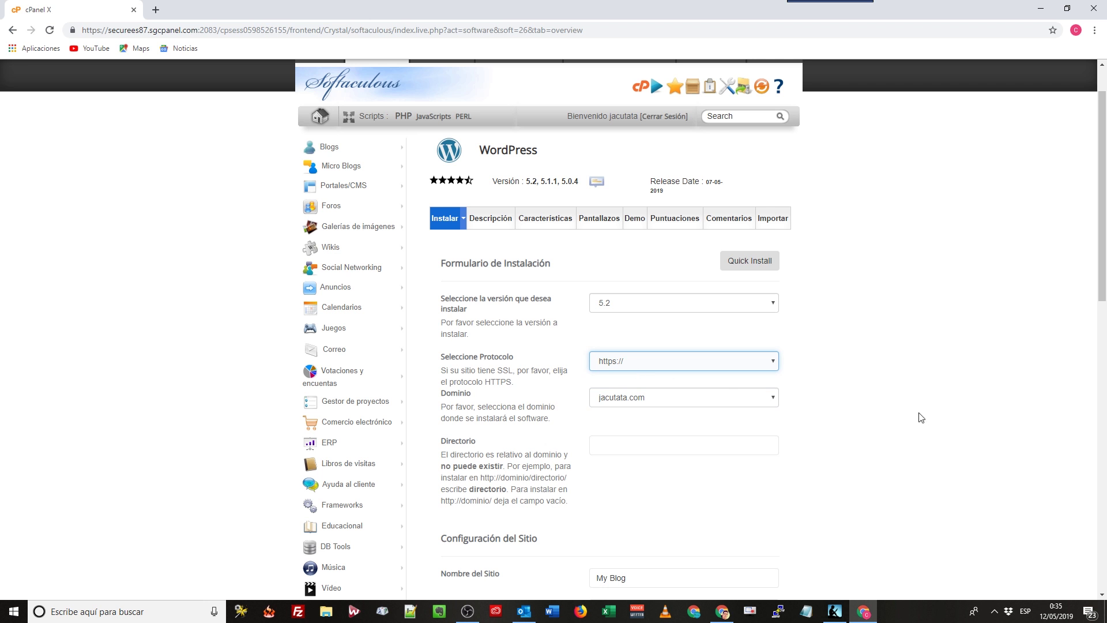
left_click(761, 366)
left_click(671, 381)
left_click(681, 364)
left_click(684, 392)
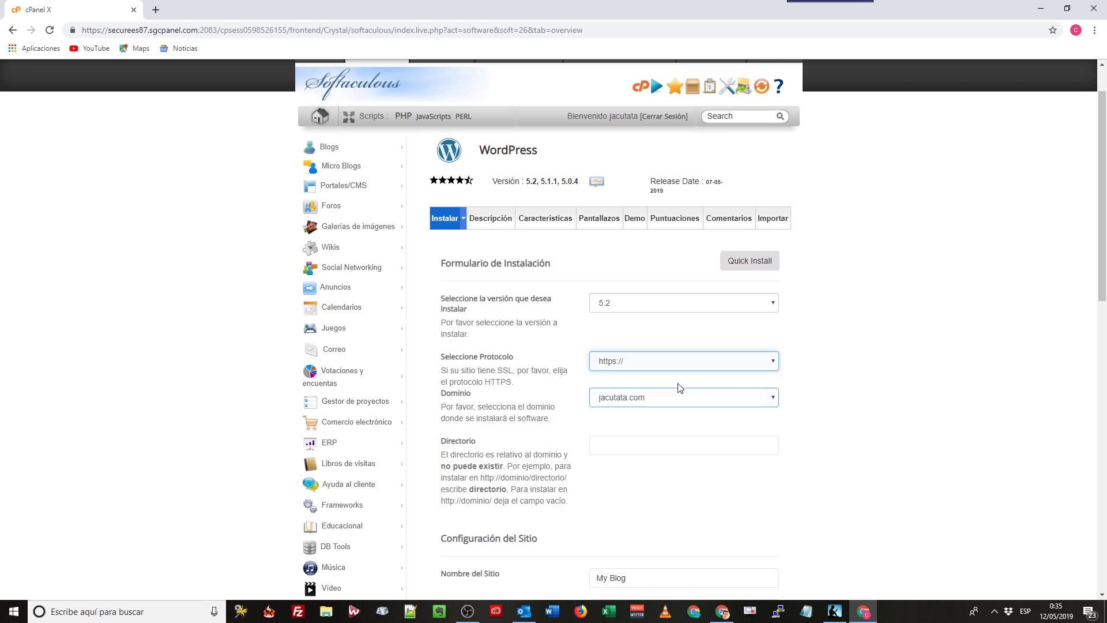
left_click(674, 365)
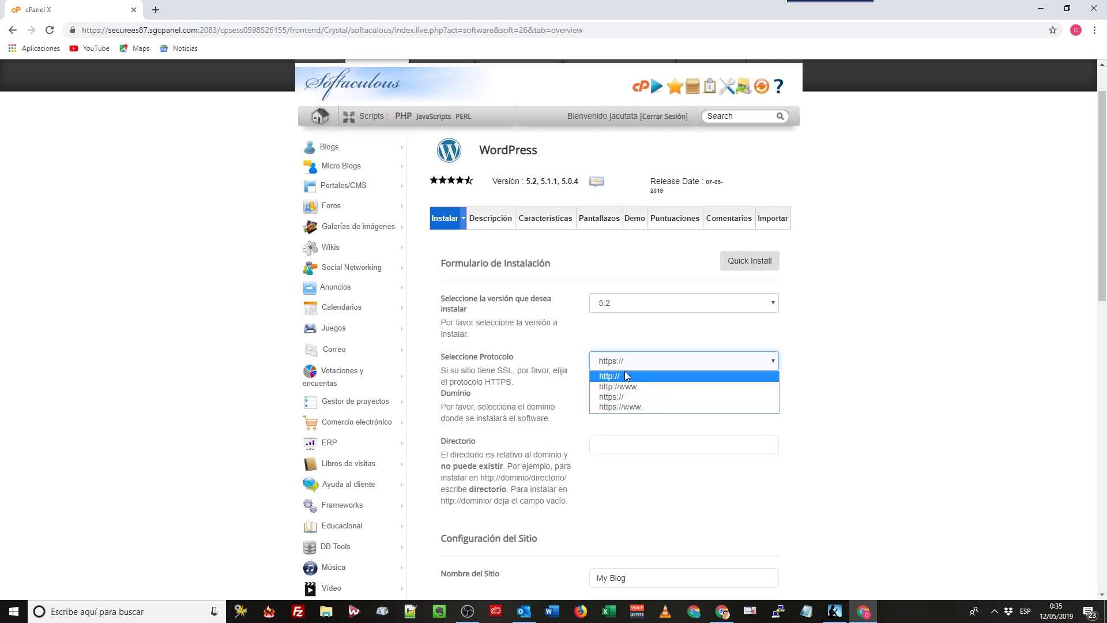
left_click(621, 396)
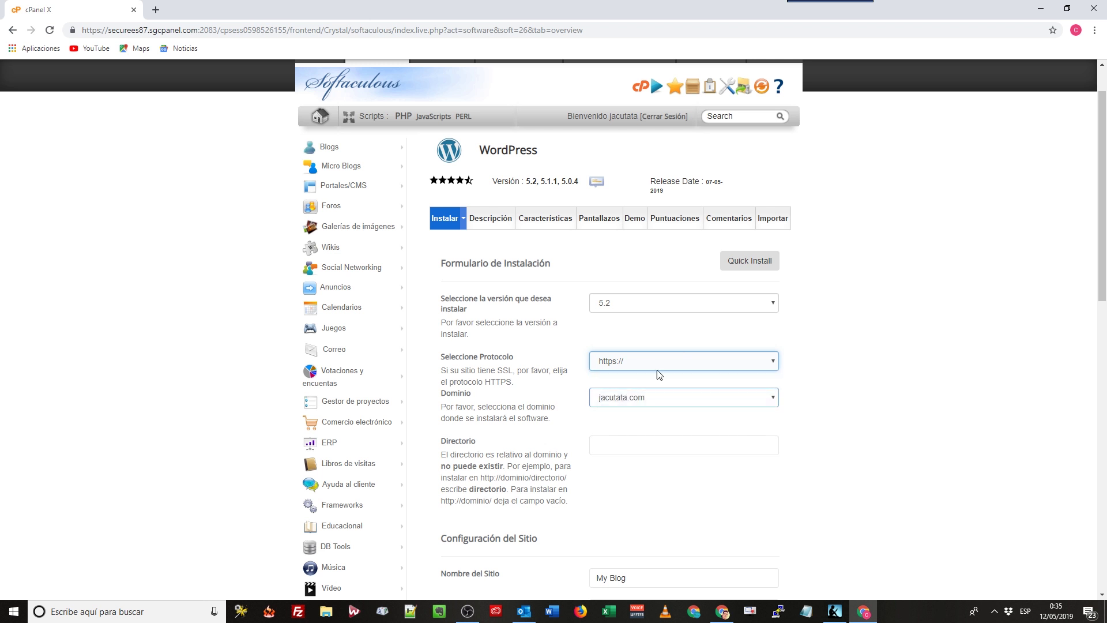
scroll(767, 400, "down", 1)
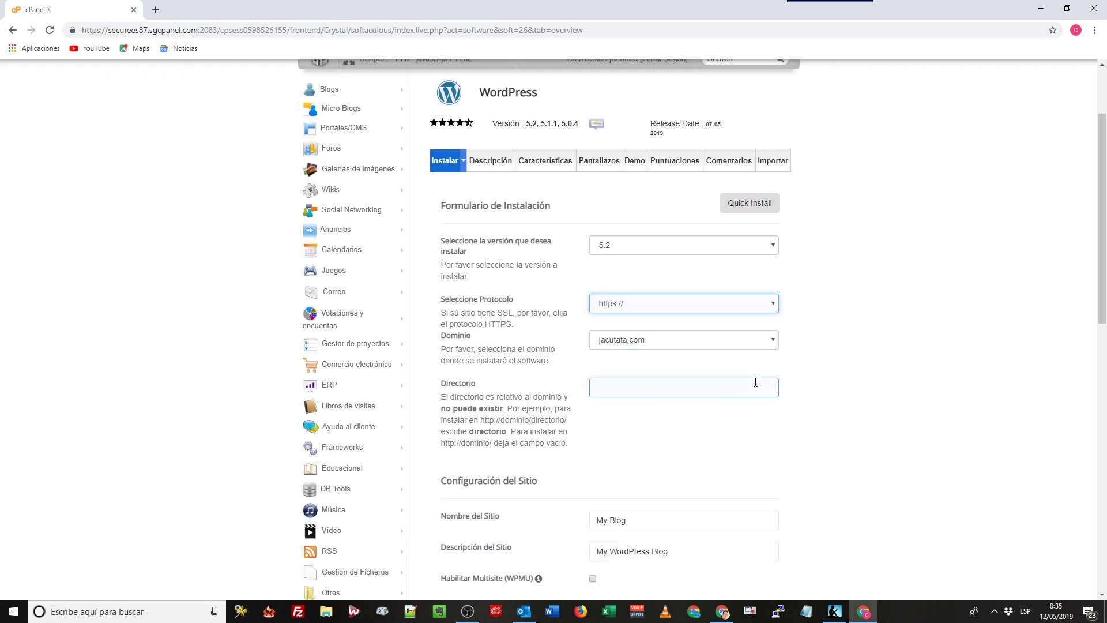
Choose jacutata.com as the installation domain.
left_click(750, 341)
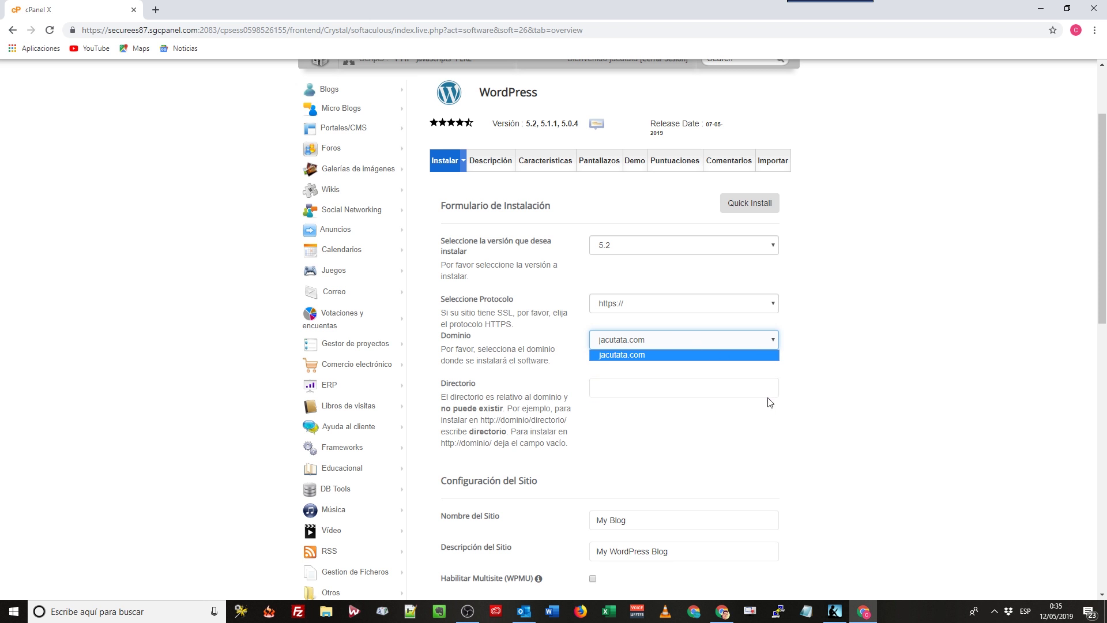
scroll(768, 402, "up", 1)
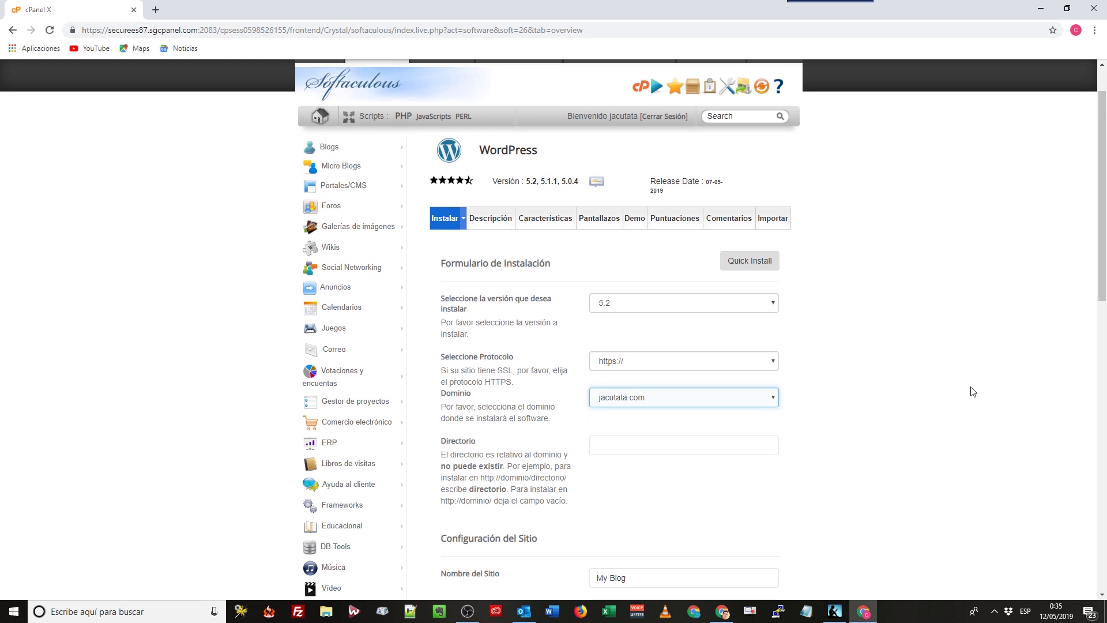
left_click(755, 402)
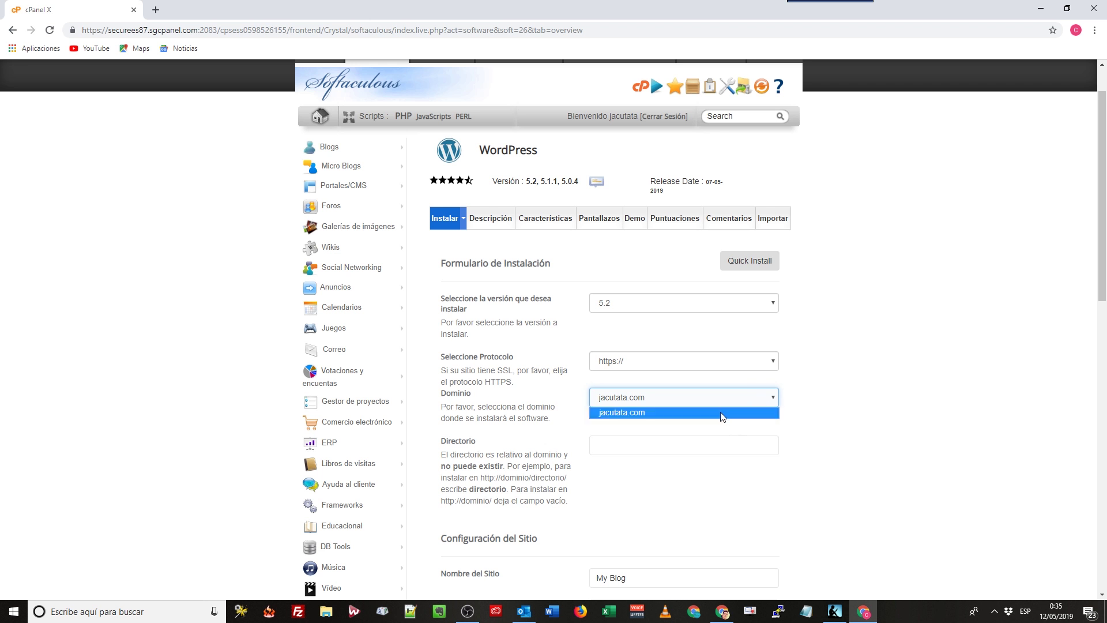
left_click(636, 412)
scroll(810, 440, "down", 2)
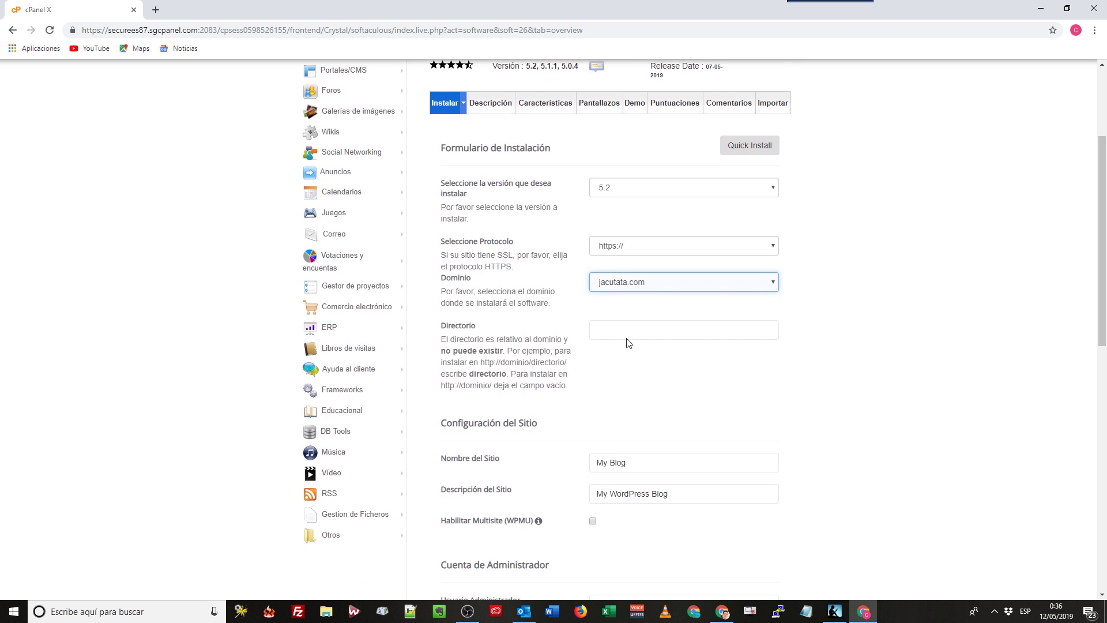
Leave the Directorio field empty and review the version, protocol and domain settings.
left_click(620, 332)
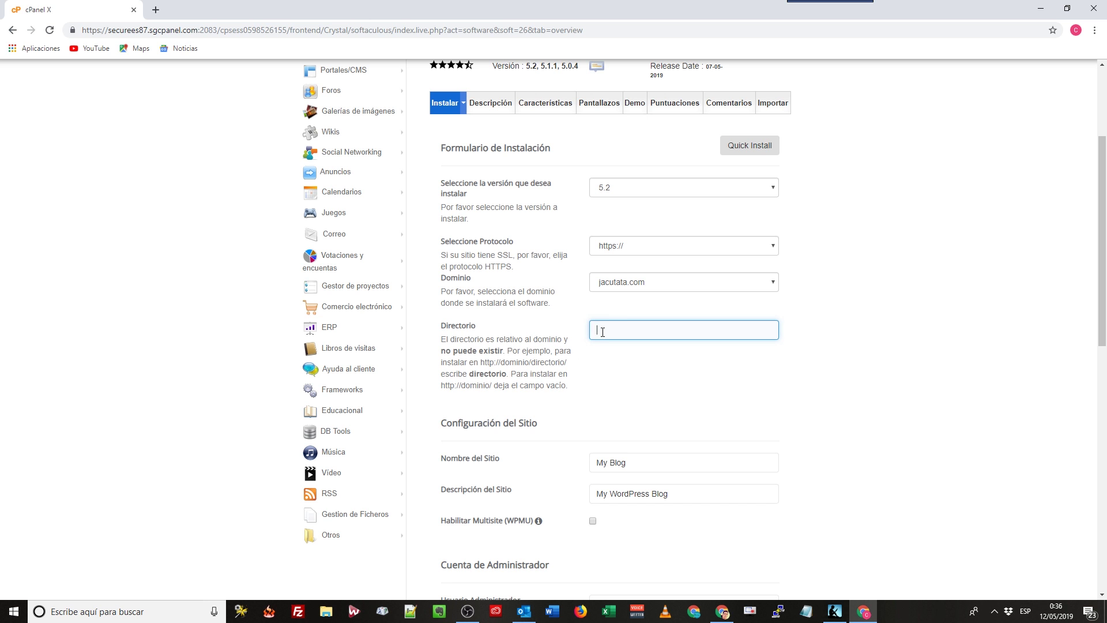
type("csfgdfg/")
key("BackSpace")
key("BackSpace")
key("BackSpace")
key("BackSpace")
key("BackSpace")
key("BackSpace")
key("BackSpace")
key("BackSpace")
left_click(870, 360)
left_click(726, 198)
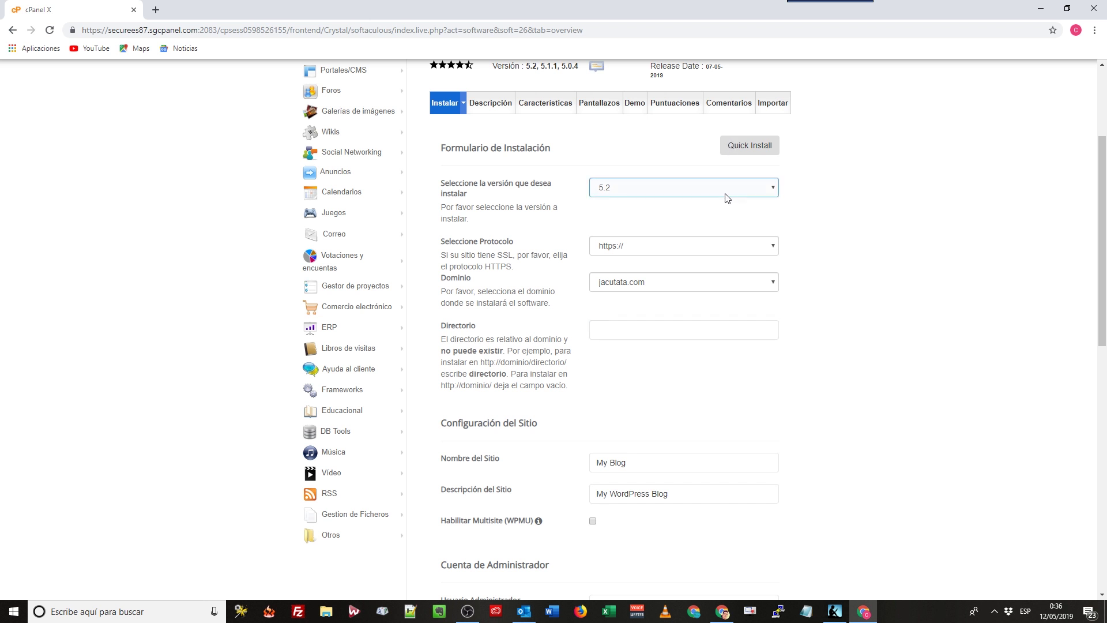
left_click(642, 246)
left_click(629, 282)
left_click(617, 327)
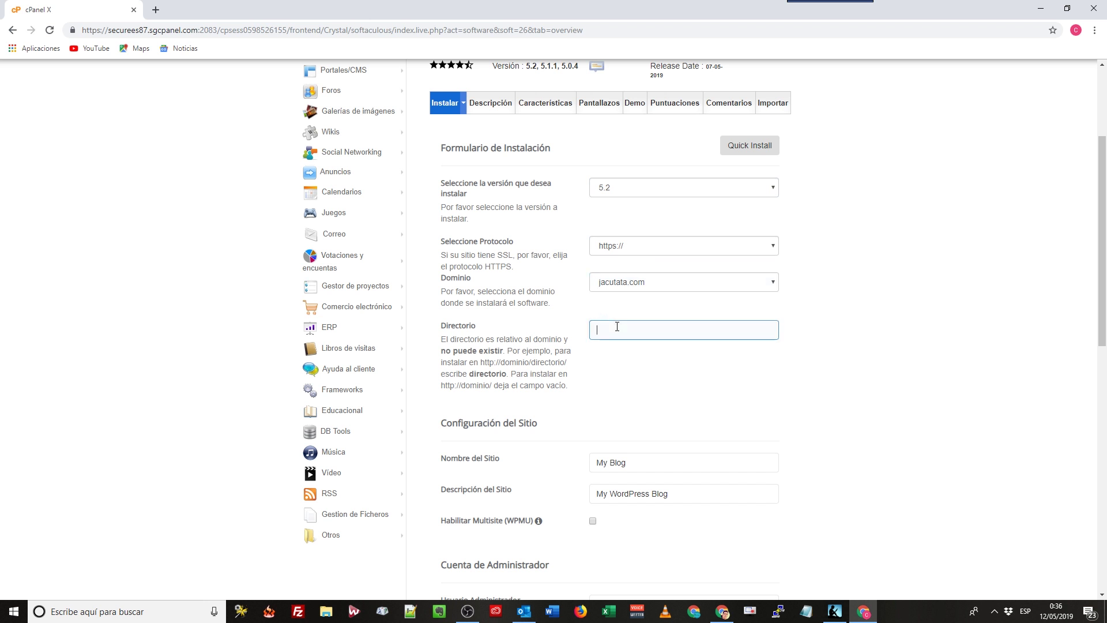
scroll(659, 452, "down", 2)
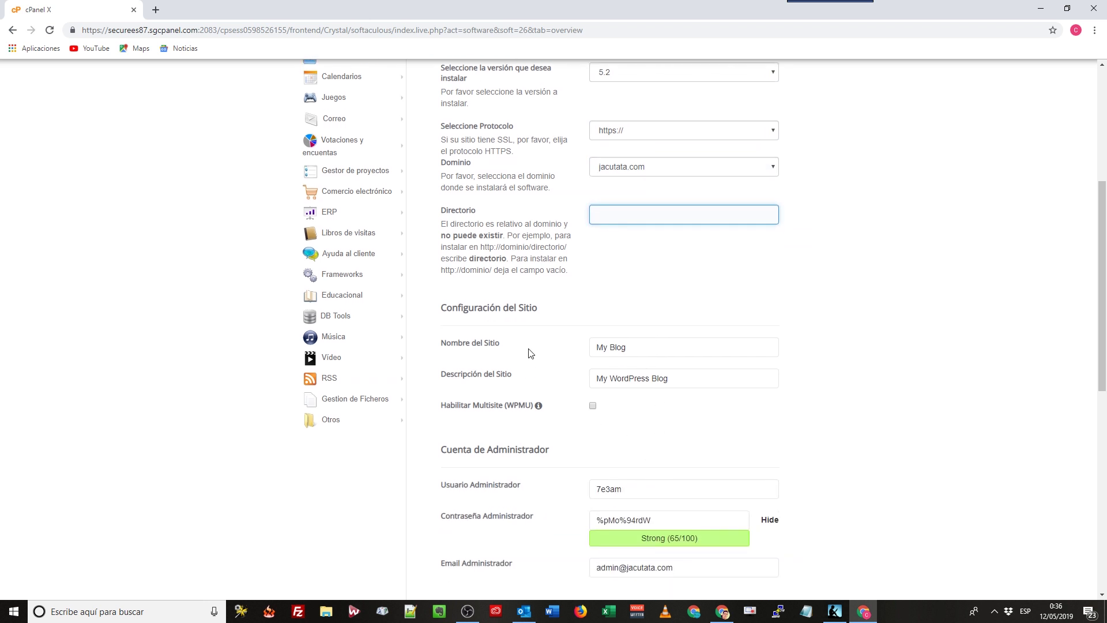
scroll(529, 349, "down", 1)
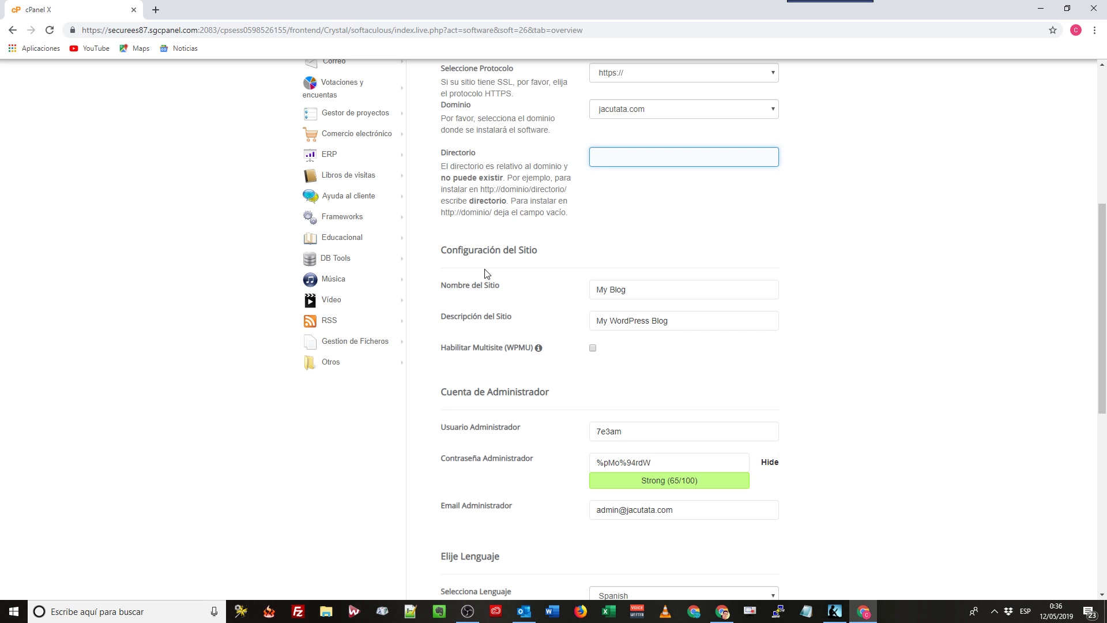
Replace site name My Blog with 'Jacutata » Juguetes para mascotas', correcting the typos.
left_click_drag(684, 289, 531, 291)
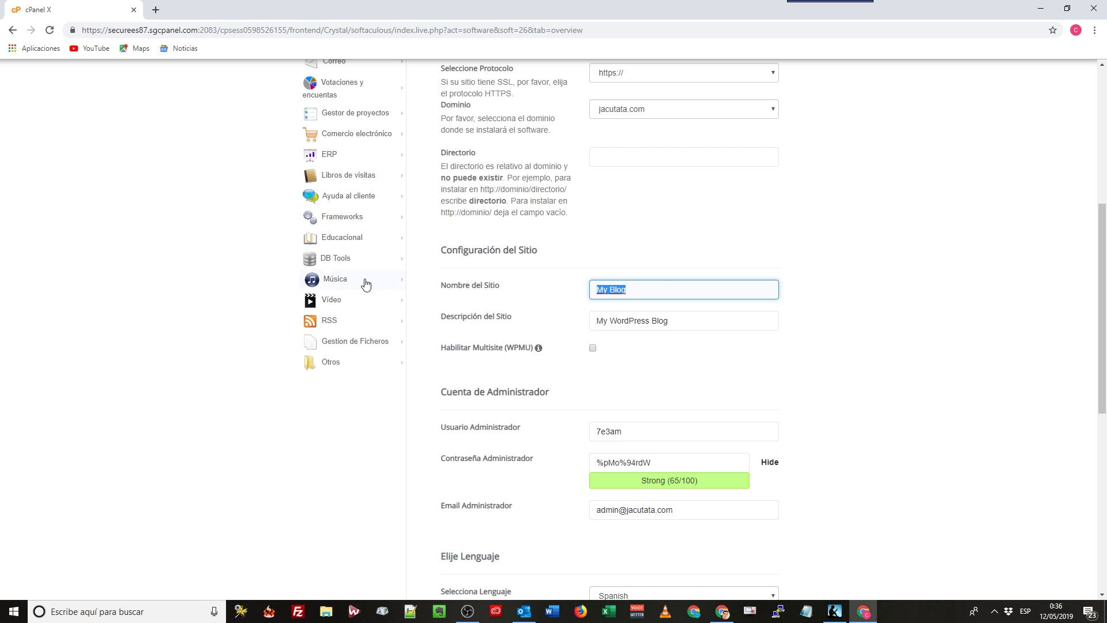
key("BackSpace")
type("Jacutata")
type("Jugeutes para")
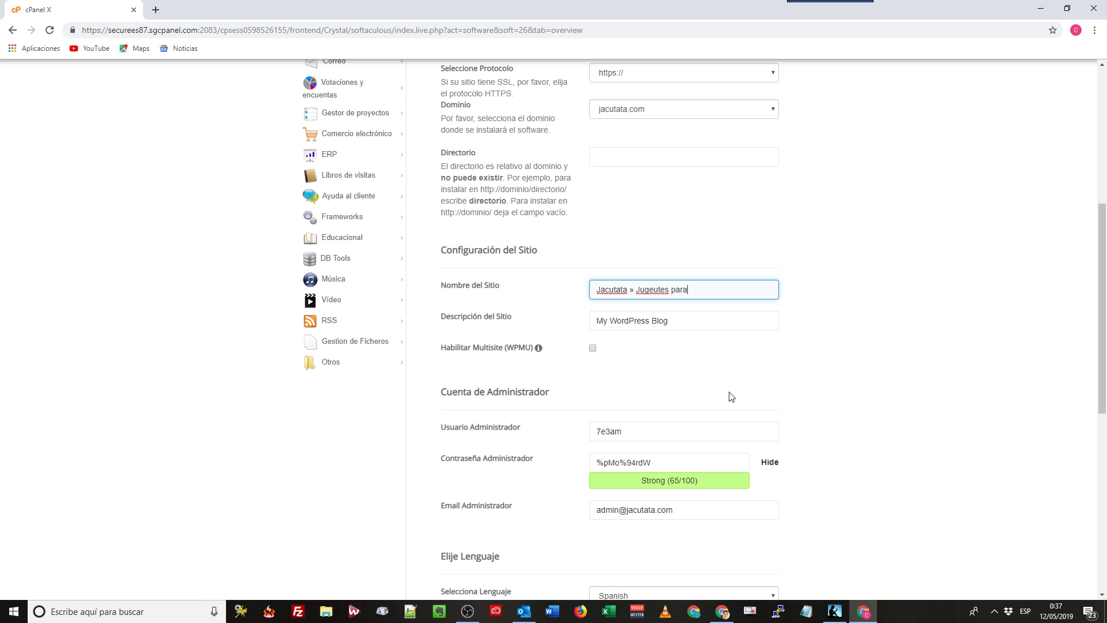
type(" mascoatas")
key("BackSpace")
left_click_drag(733, 288, 670, 288)
left_click(655, 290)
key("BackSpace")
key("BackSpace")
type("uete")
left_click(726, 293)
Replace My WordPress Blog with 'En Jacutata encontrarás los mejores juguetes para animales'.
left_click(697, 322)
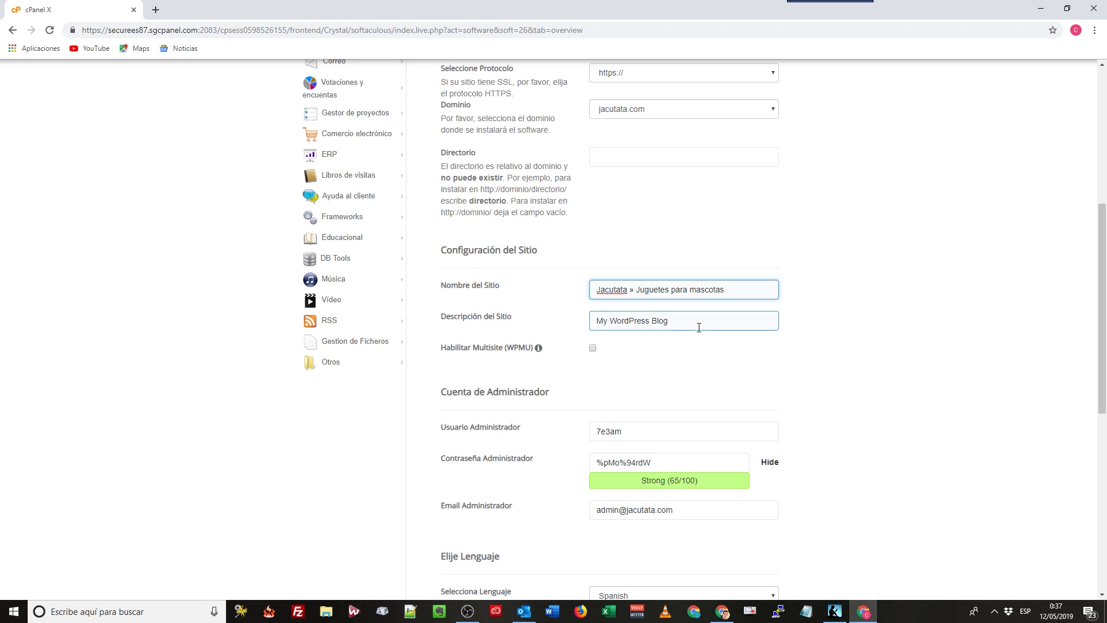
left_click_drag(679, 320, 568, 322)
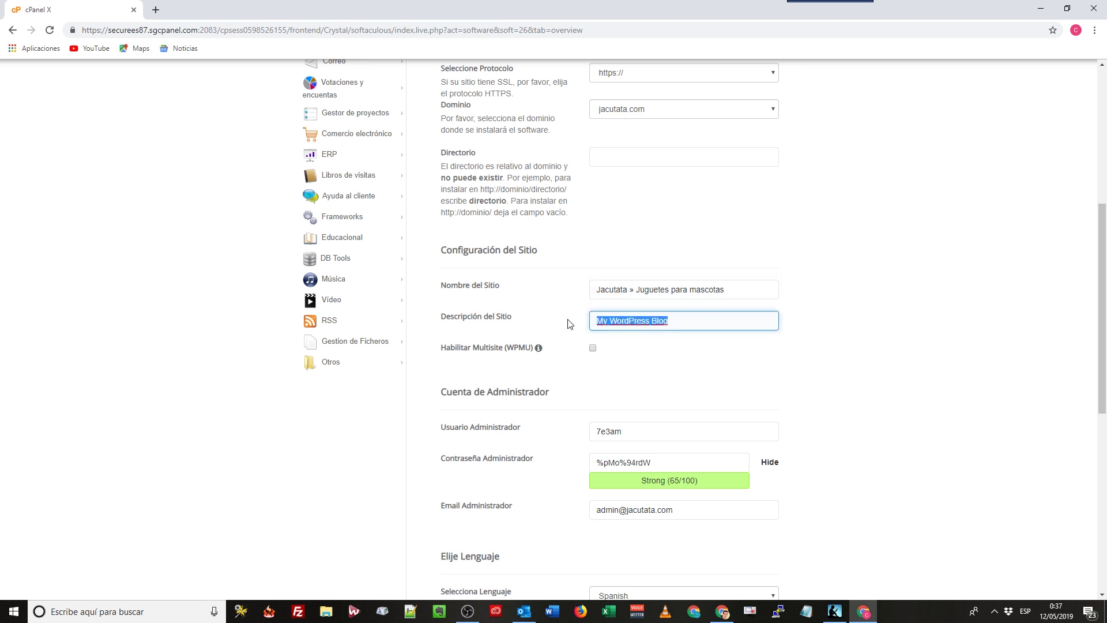
key("BackSpace")
type("En Jacutata enco")
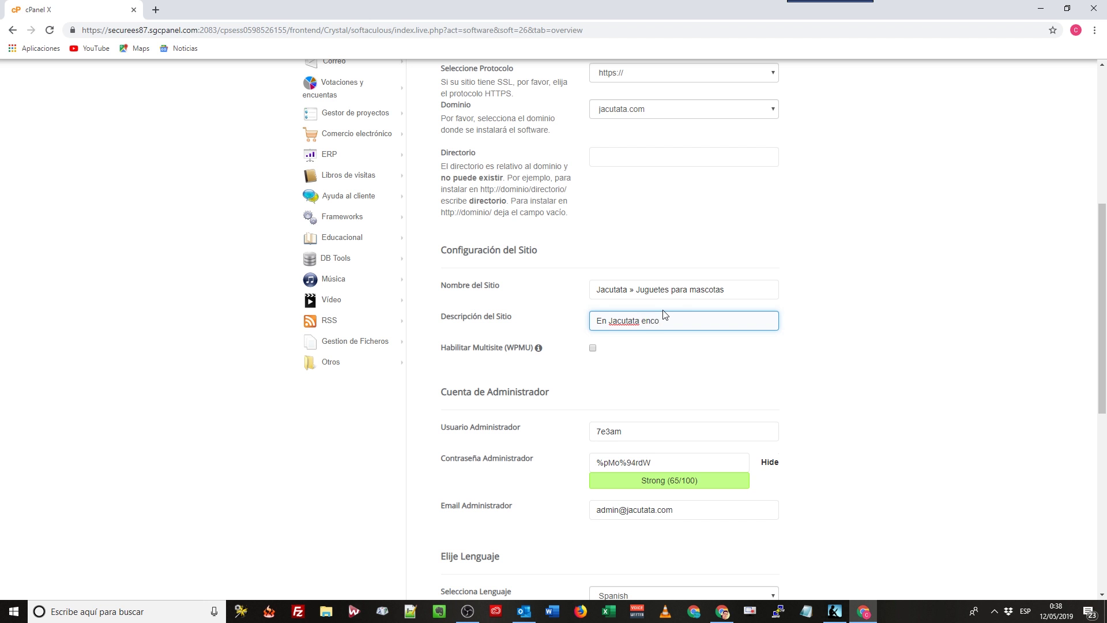
type("ntrarás los mejores")
type("juguetes para animales")
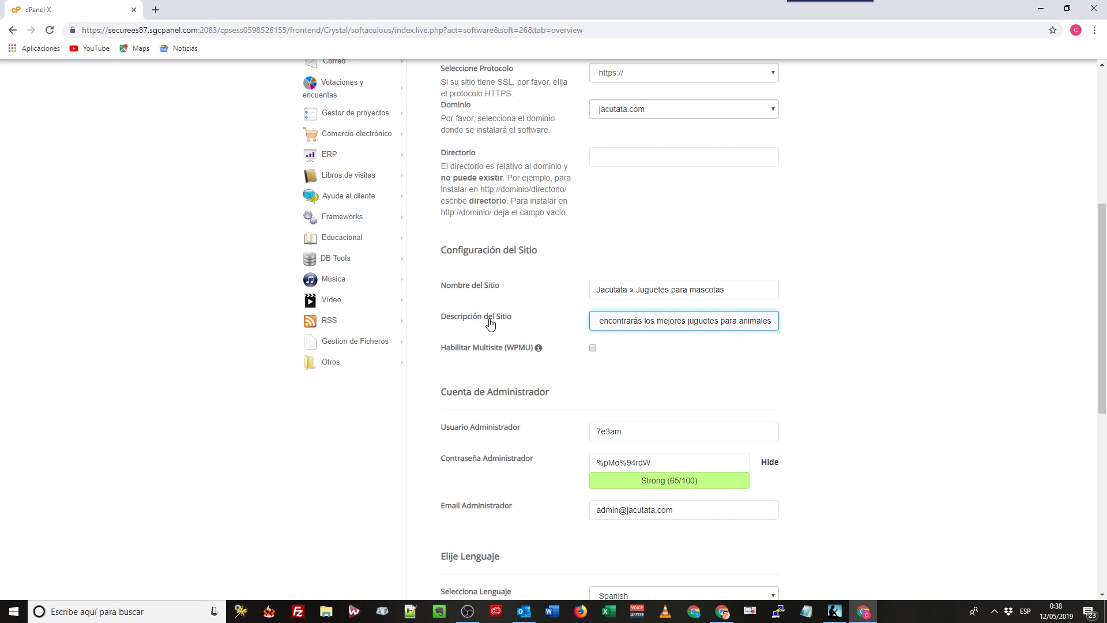
key("Home")
Re-check the new site name and description by selecting their text.
left_click(742, 290)
left_click_drag(743, 290, 637, 289)
left_click(734, 319)
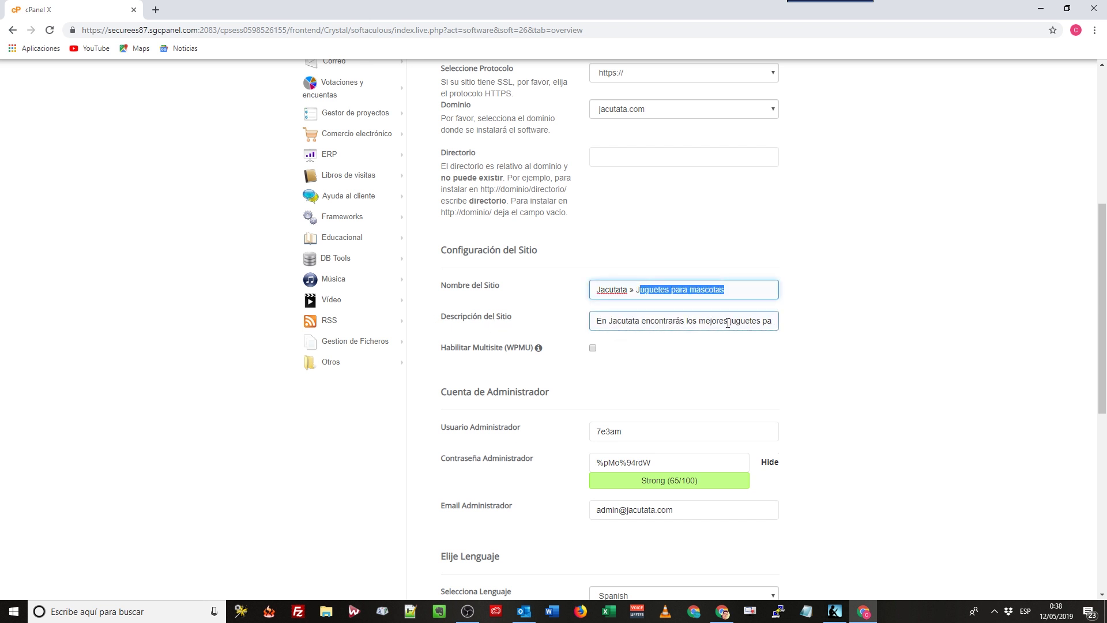
left_click_drag(730, 321, 777, 322)
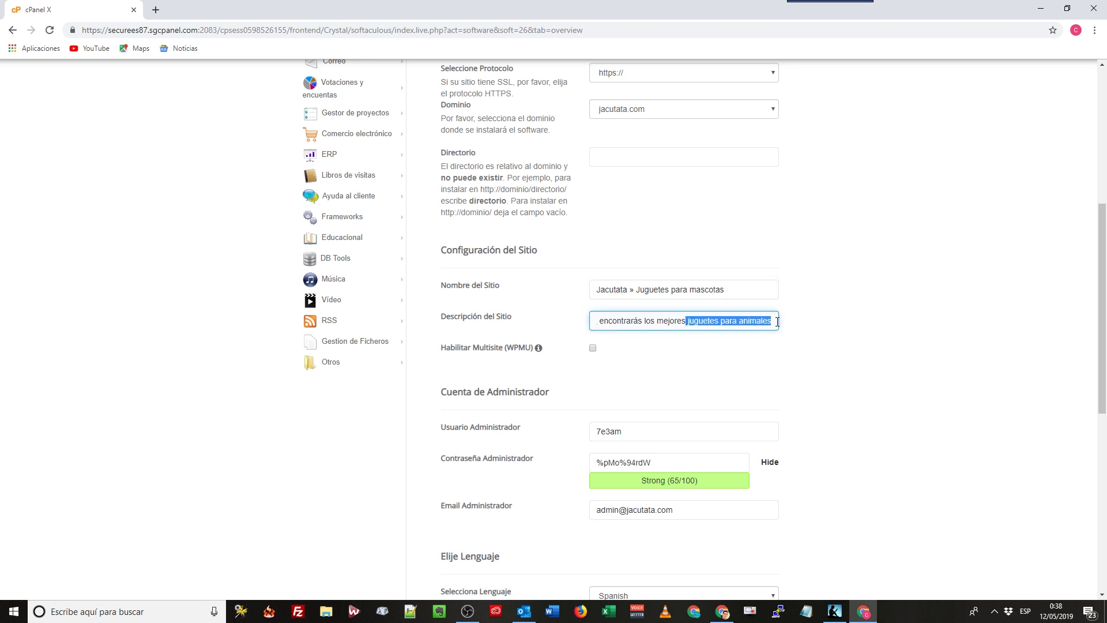
left_click(808, 320)
left_click(680, 317)
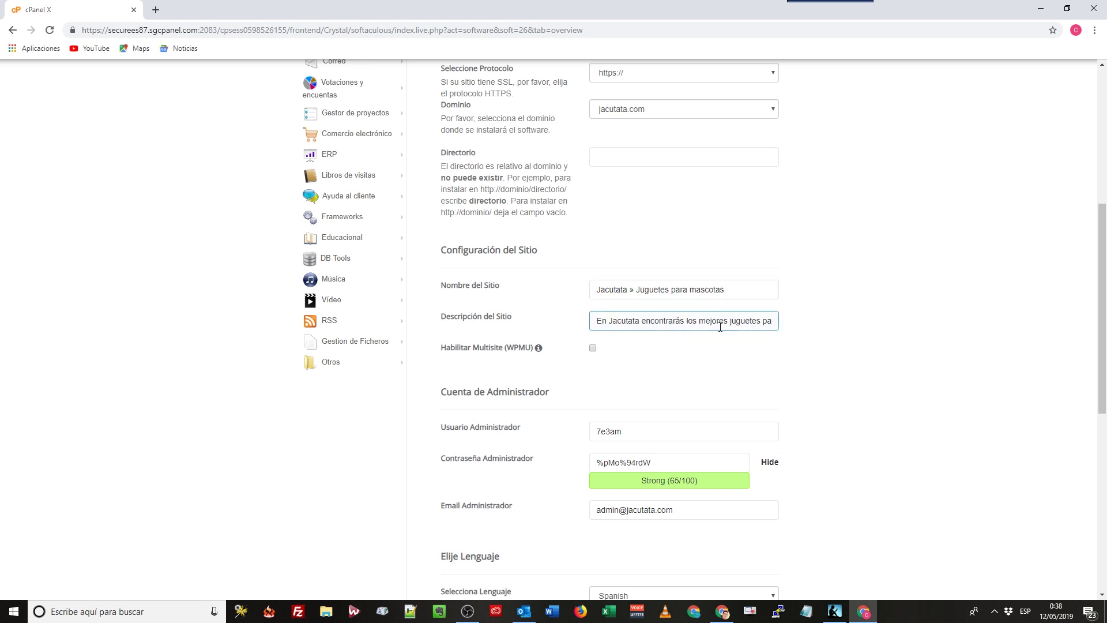
left_click_drag(731, 321, 806, 323)
left_click(680, 288)
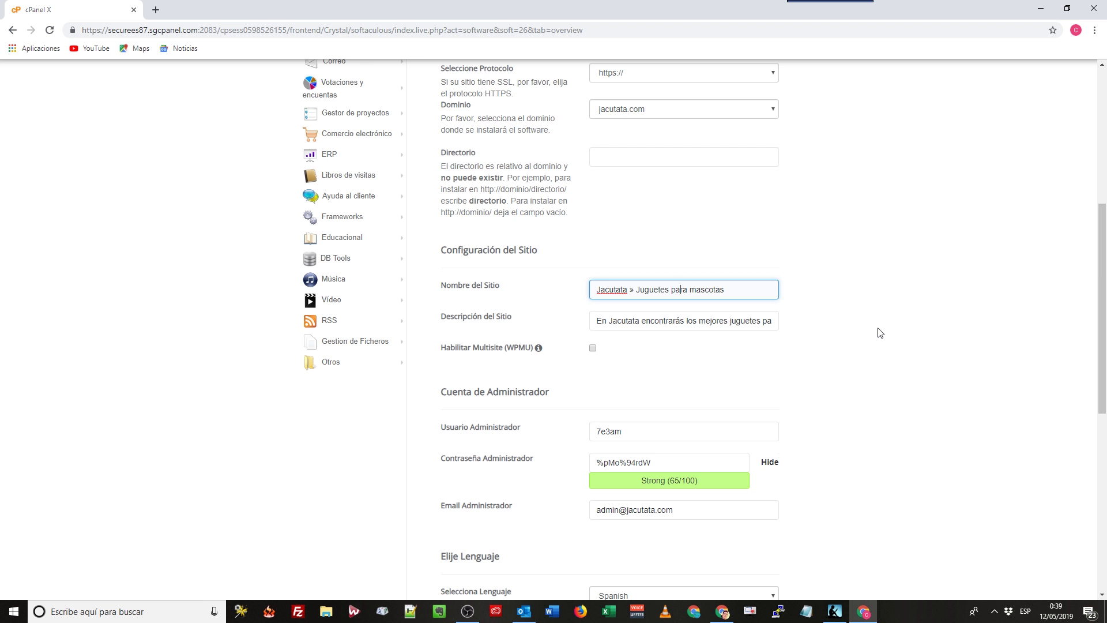
Replace the suggested administrator username with a custom one.
scroll(639, 362, "down", 1)
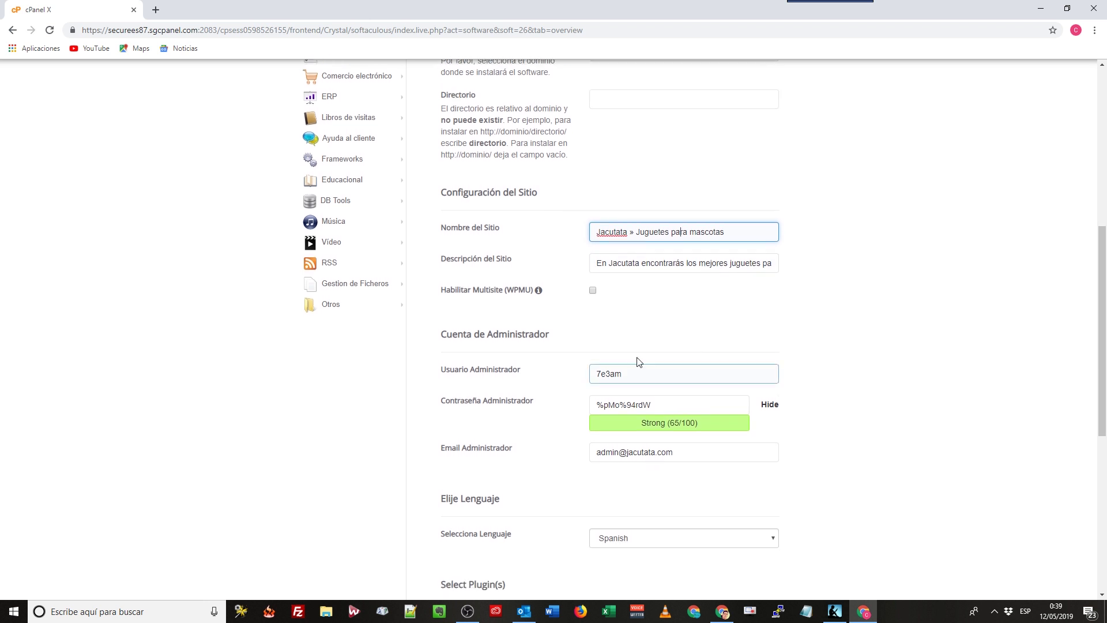
scroll(639, 362, "down", 1)
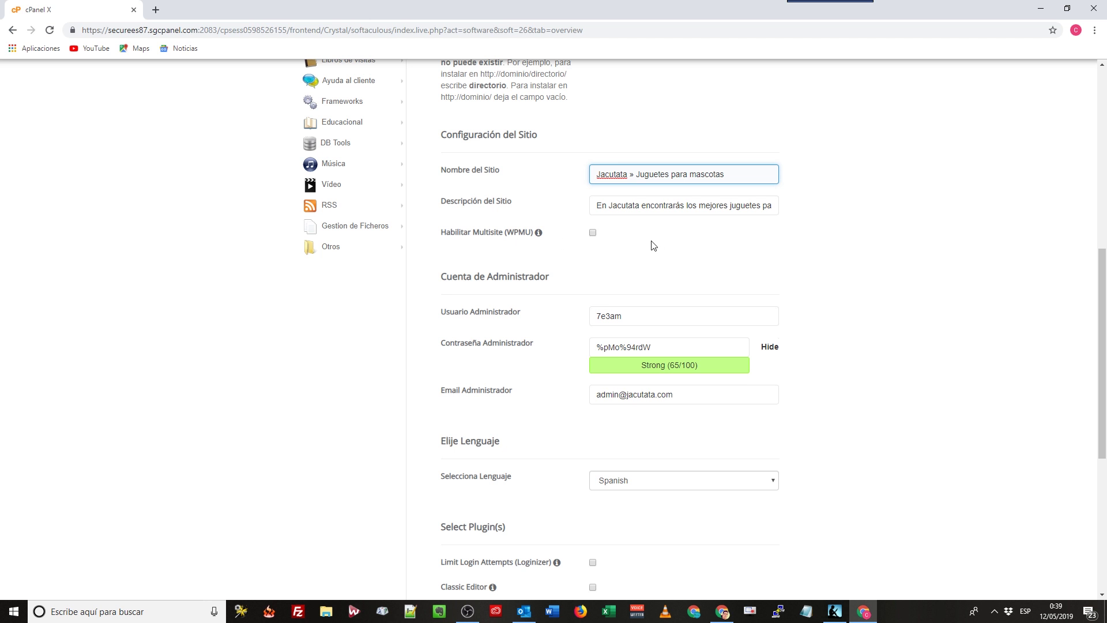
scroll(626, 254, "down", 1)
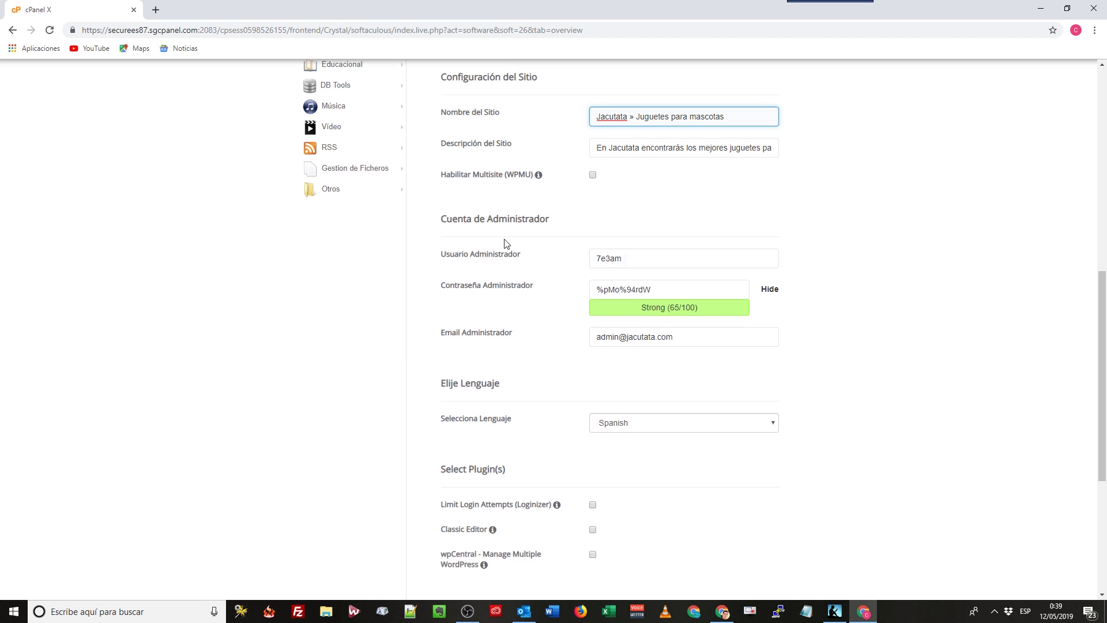
double_click(621, 257)
type("posonty")
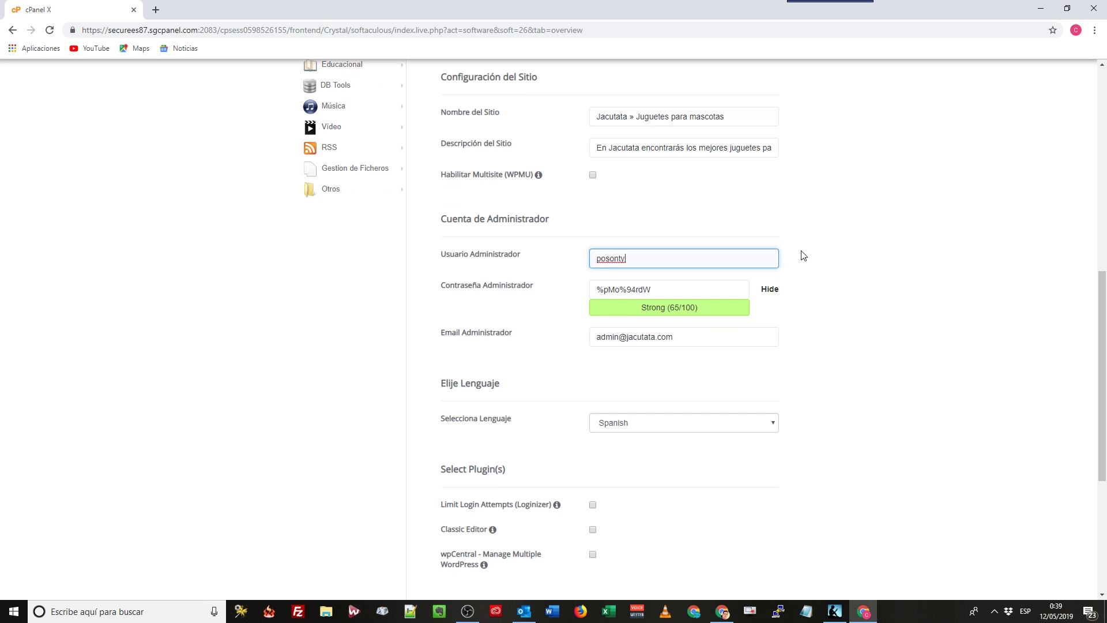
left_click(801, 254)
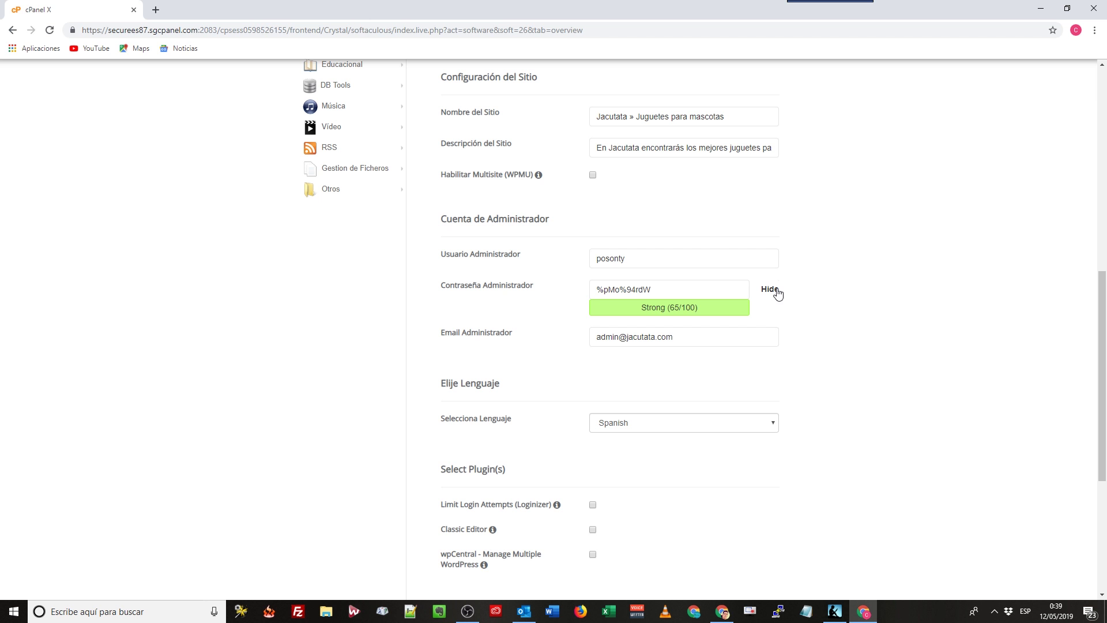
Replace the generated admin password and enter the administrator's own e-mail address.
left_click(769, 289)
left_click_drag(669, 287, 446, 275)
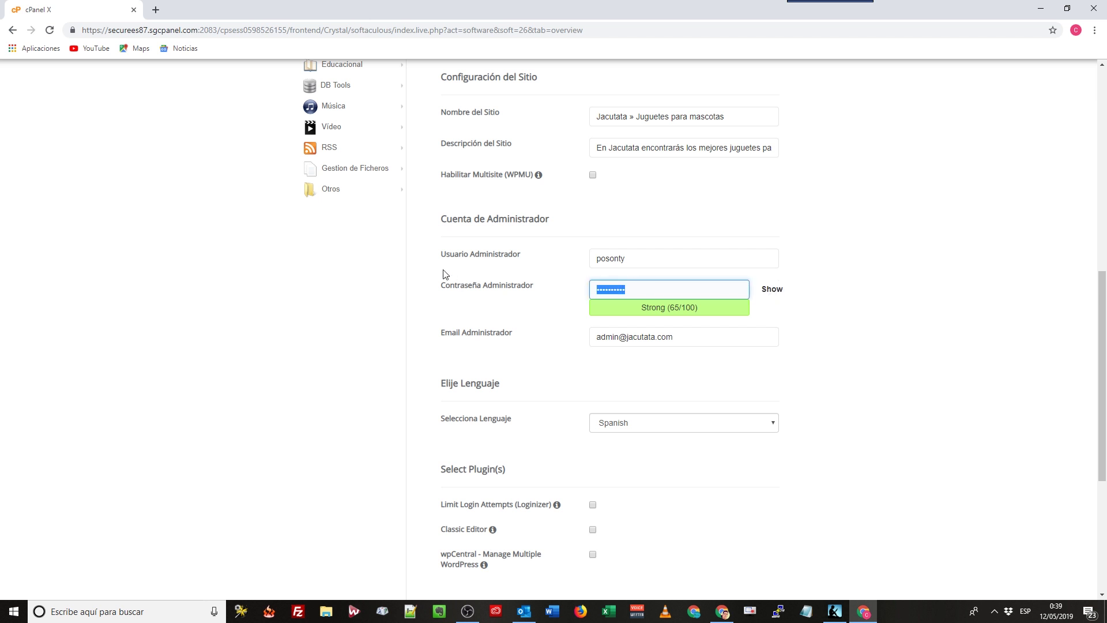
key("BackSpace")
type("a")
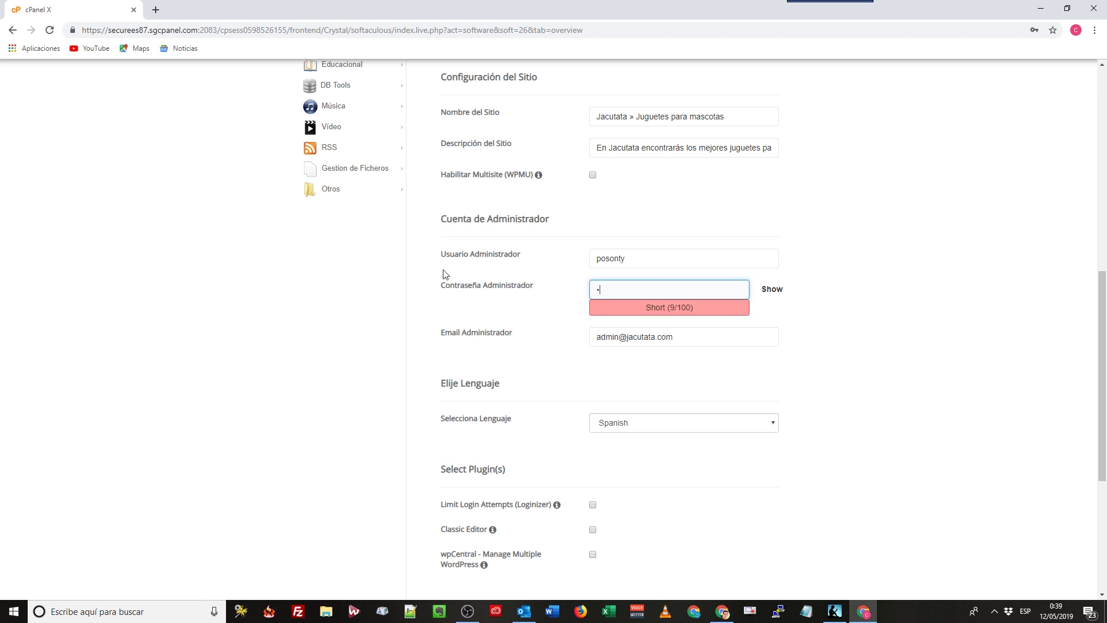
type("aaaaaaaaaa")
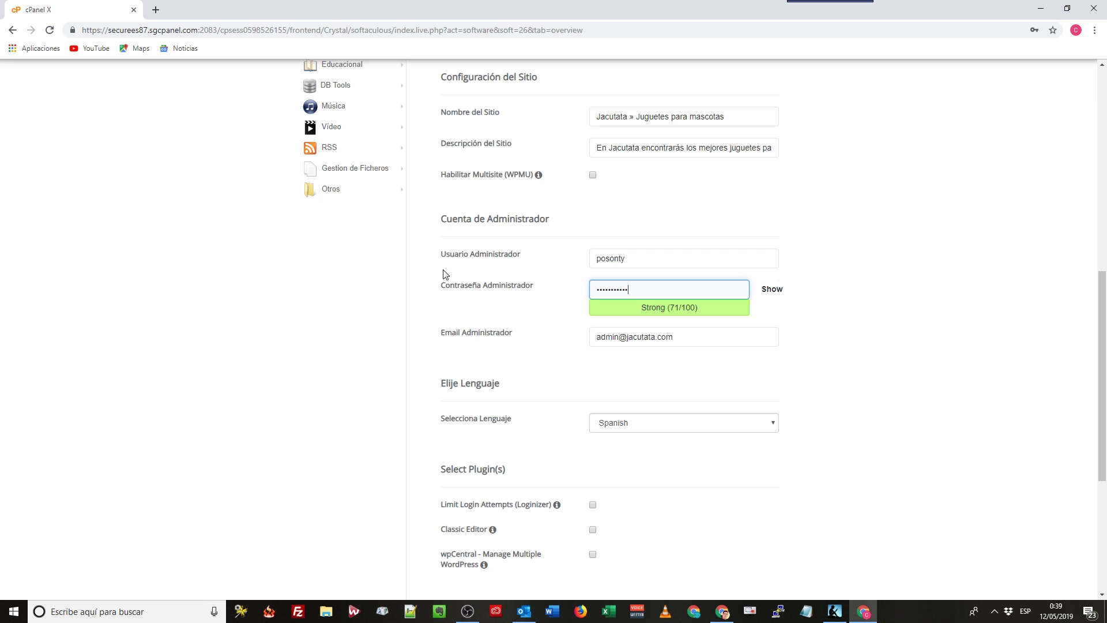
left_click_drag(684, 337, 552, 339)
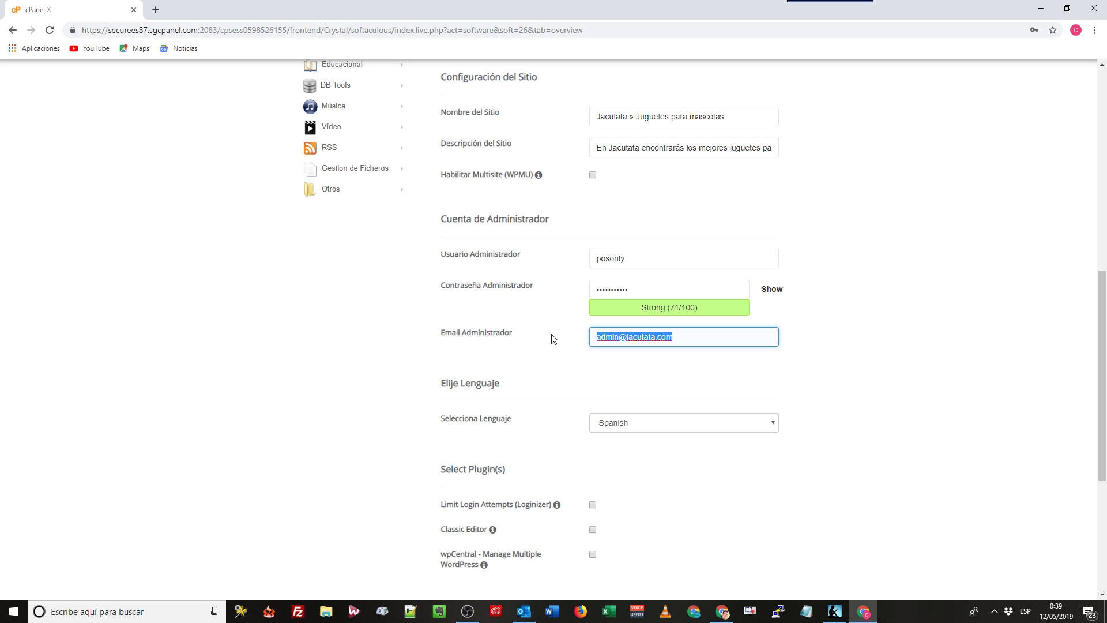
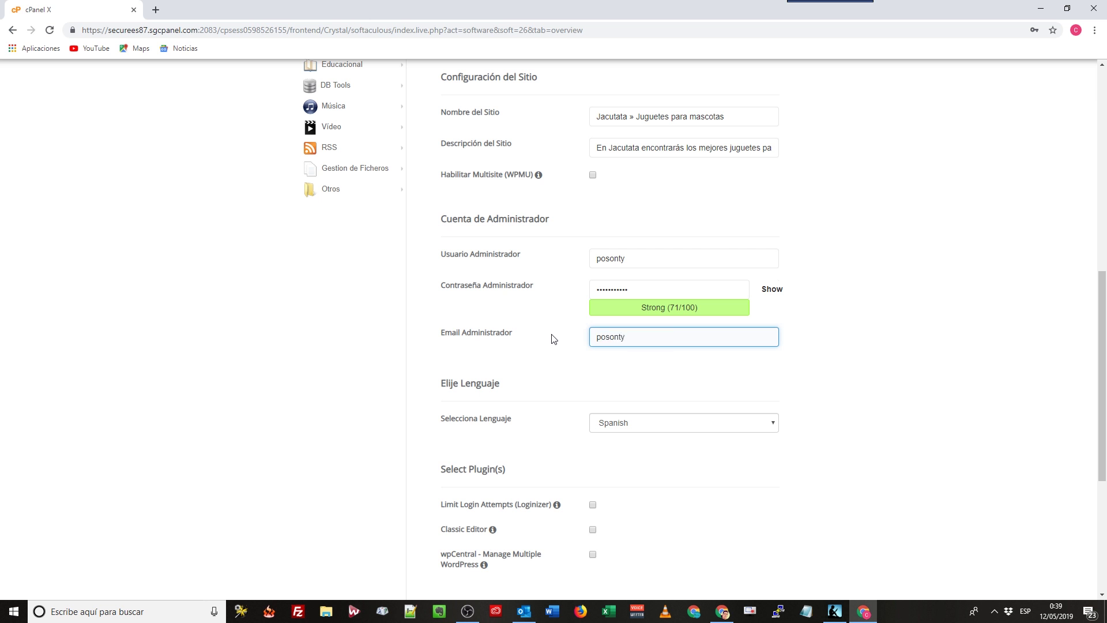
left_click(603, 361)
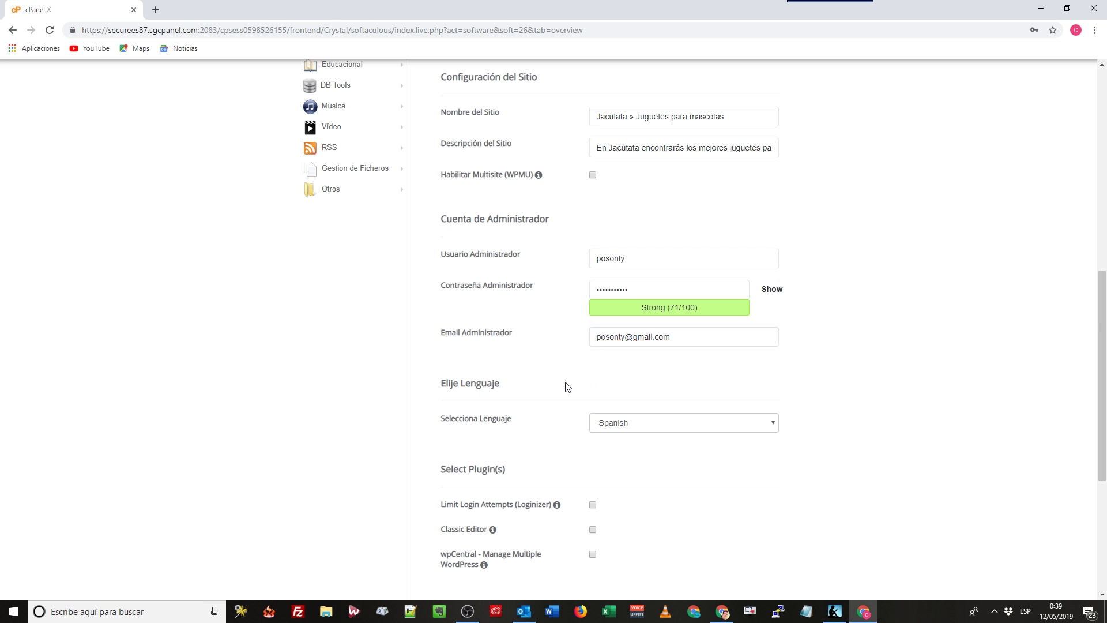
scroll(563, 384, "down", 1)
Keep Spanish as the site language and enable the Classic Editor plugin.
scroll(531, 375, "down", 1)
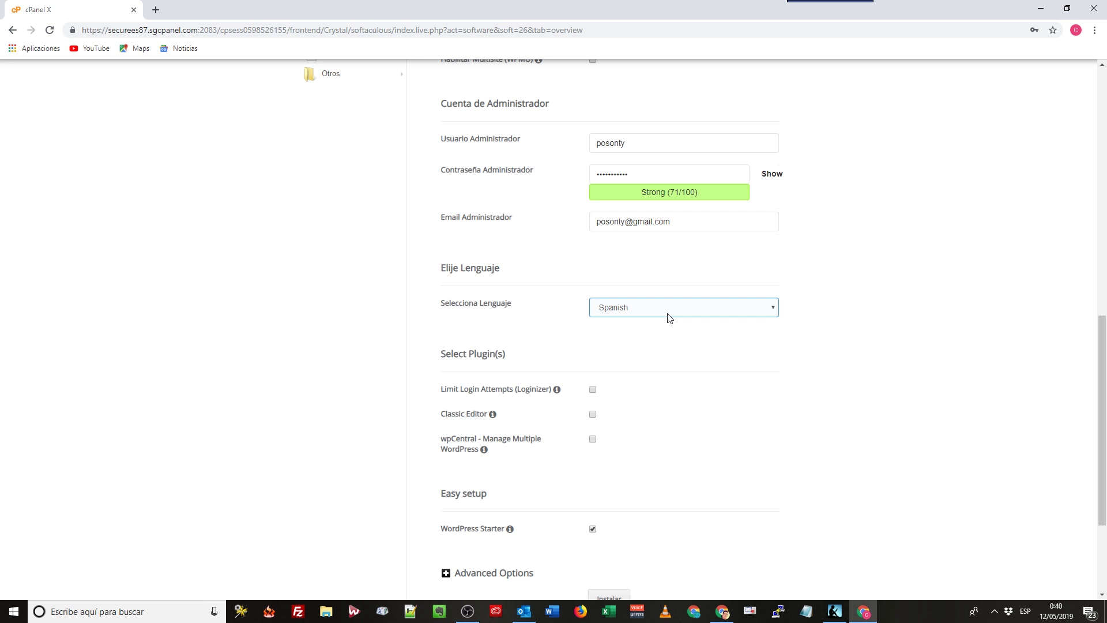
left_click(668, 315)
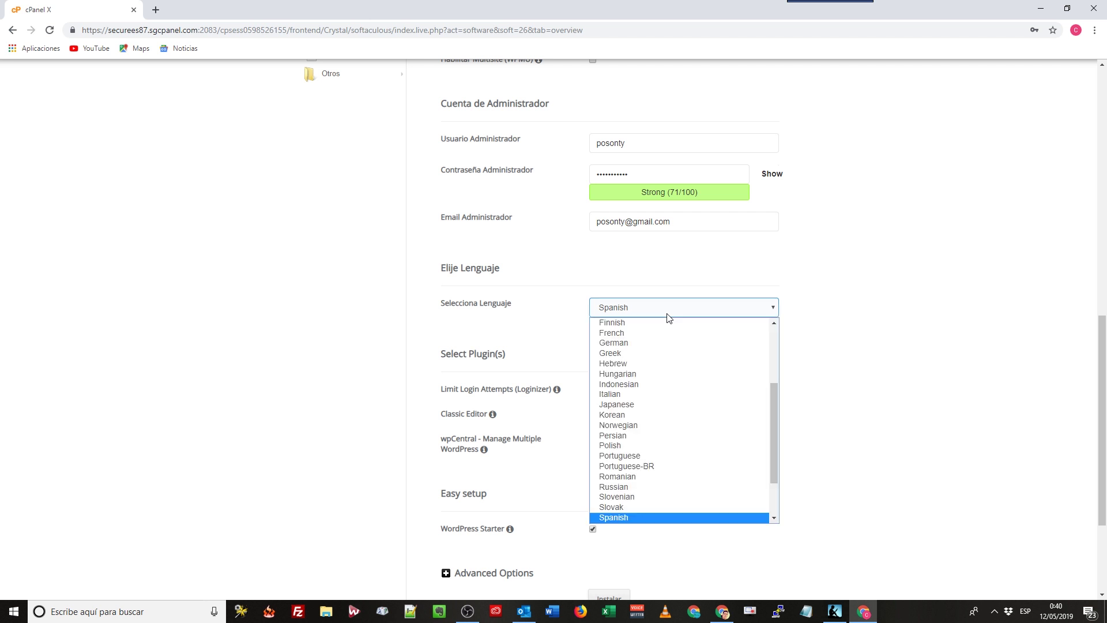
left_click(860, 331)
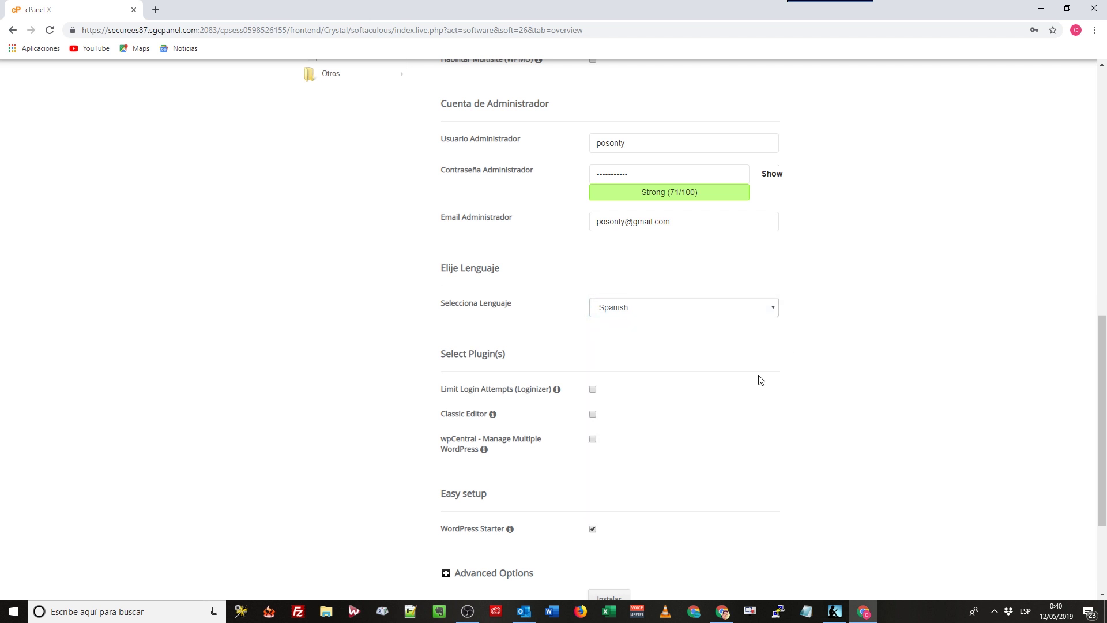
scroll(626, 338, "down", 2)
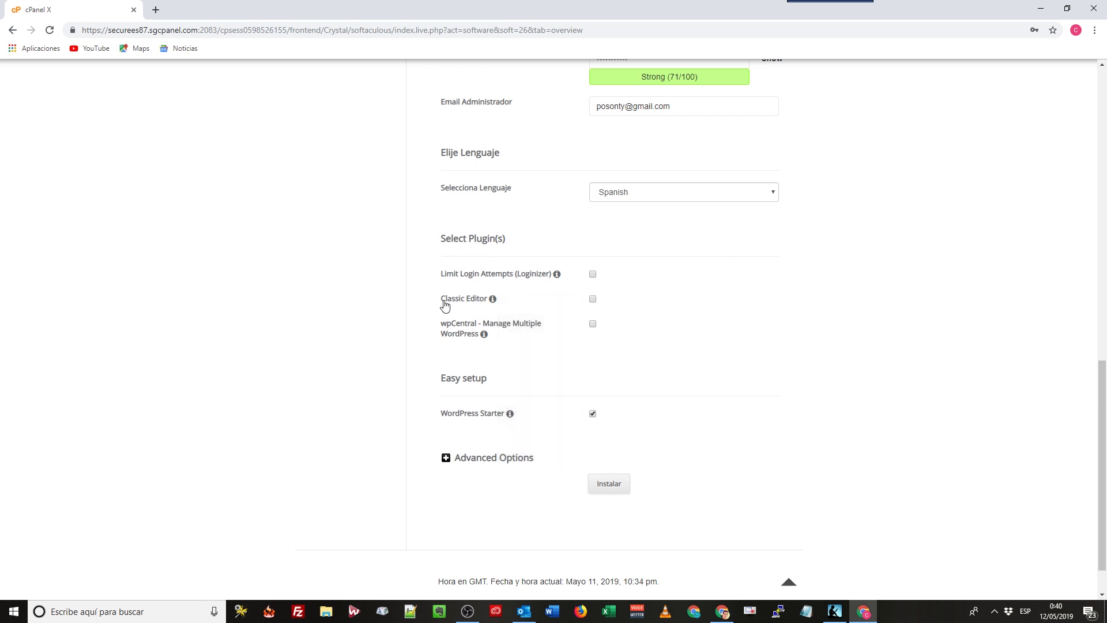
mouse_move(492, 299)
left_click(593, 298)
scroll(610, 375, "down", 1)
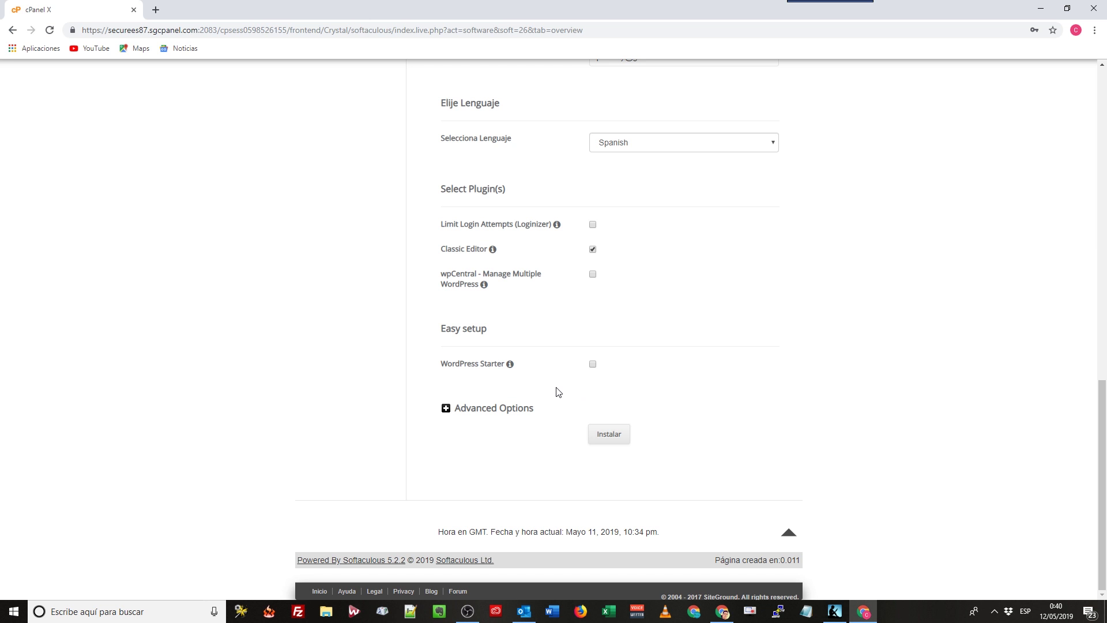
Under Advanced Options, set the table prefix to cgg1_ and finish the database name.
left_click(446, 410)
scroll(519, 427, "down", 2)
left_click(611, 398)
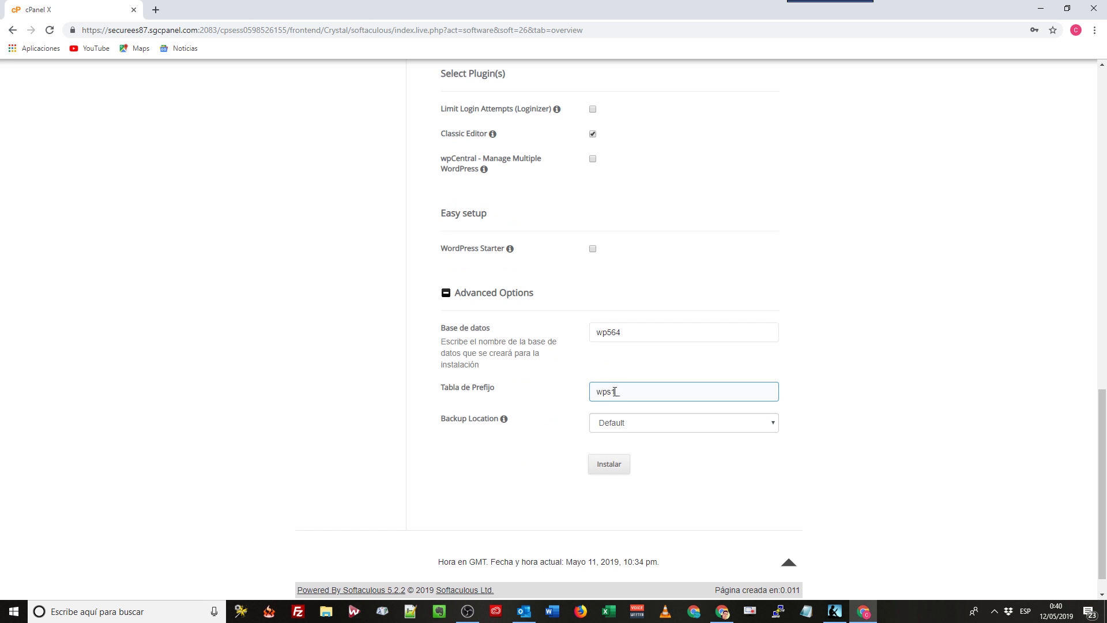
left_click_drag(628, 392, 597, 392)
left_click(627, 393)
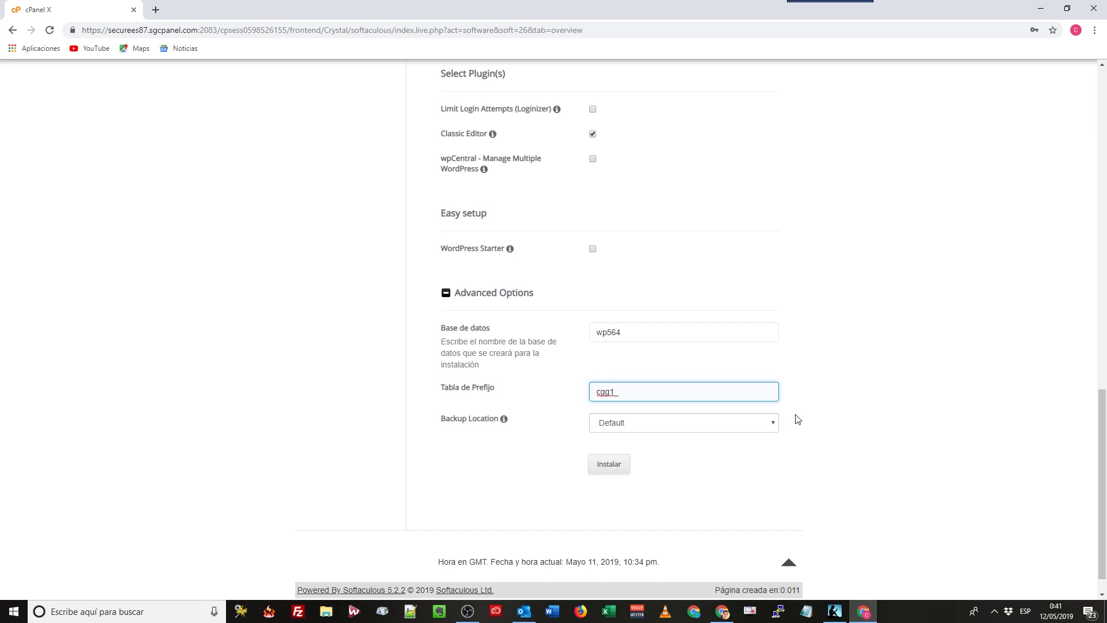
left_click_drag(612, 388, 565, 389)
key("Tab")
key("shift+Tab")
key("shift+Tab")
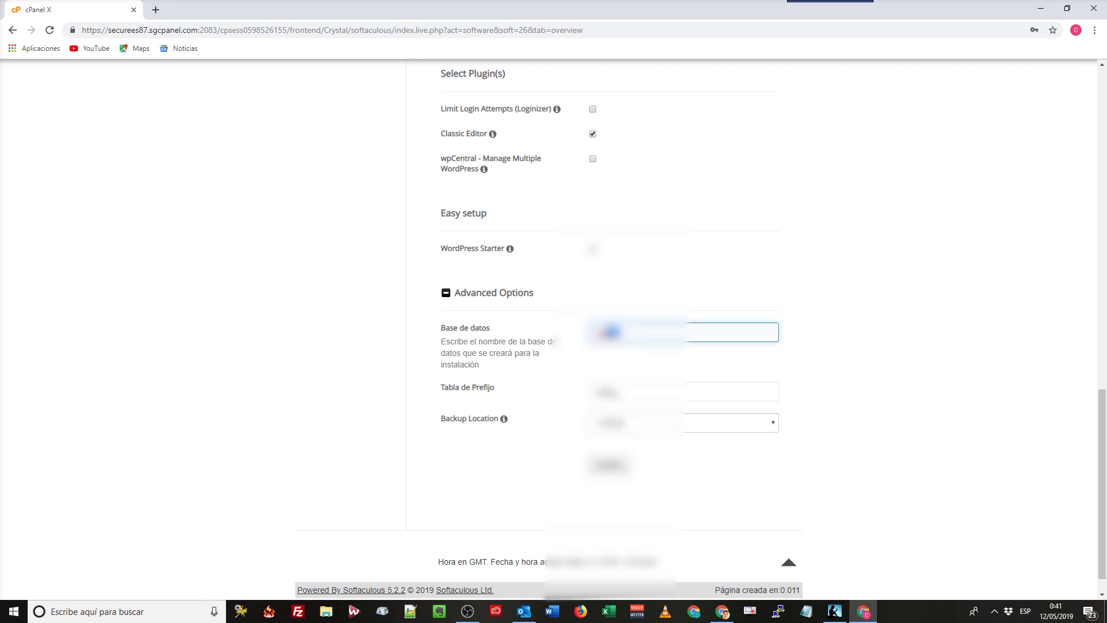
left_click(892, 345)
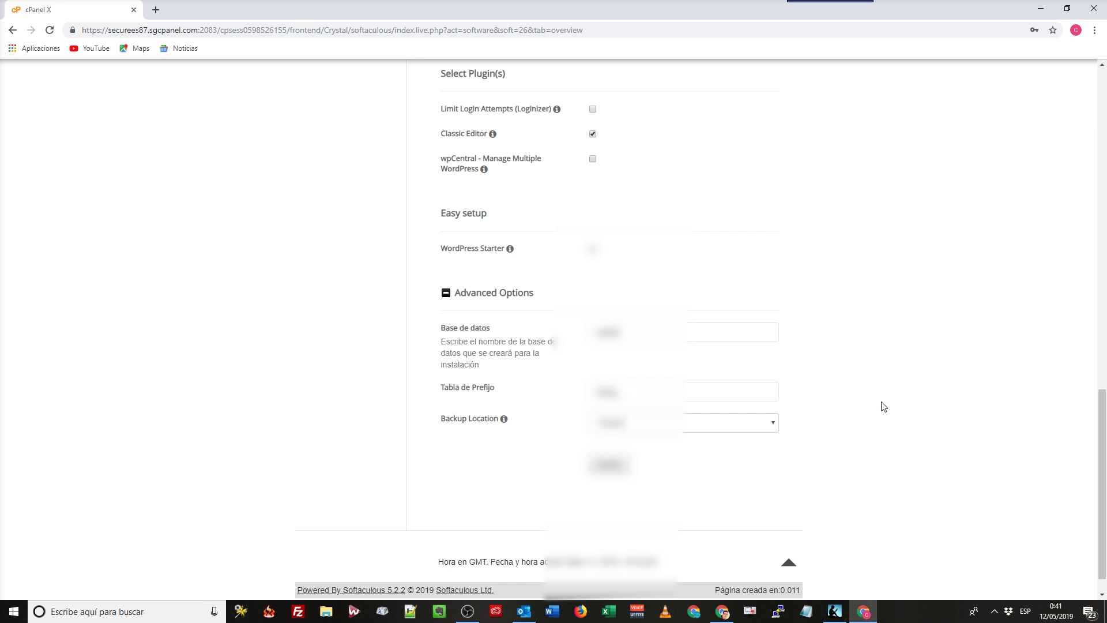
Review the jacutata.com install form, leaving the Directorio field empty.
scroll(705, 299, "up", 9)
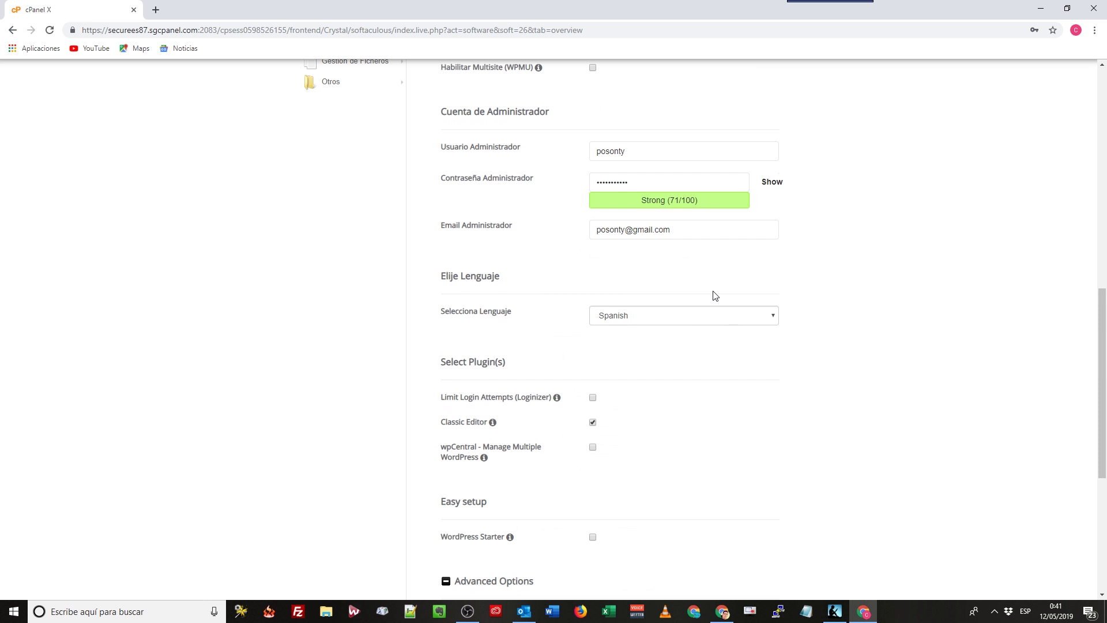
scroll(716, 279, "up", 5)
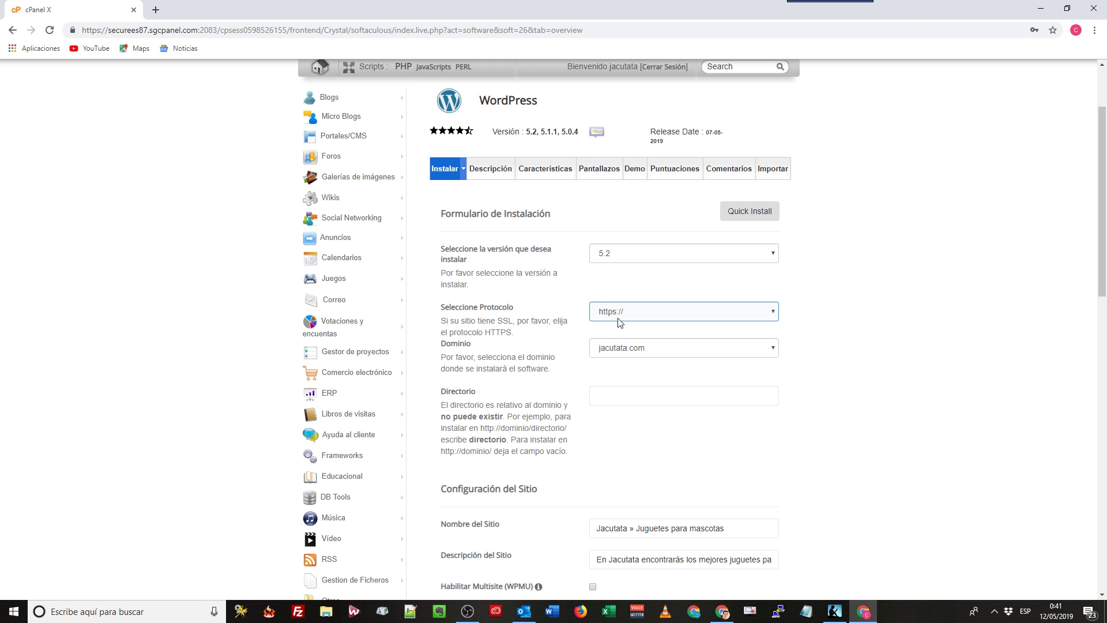
scroll(634, 323, "down", 2)
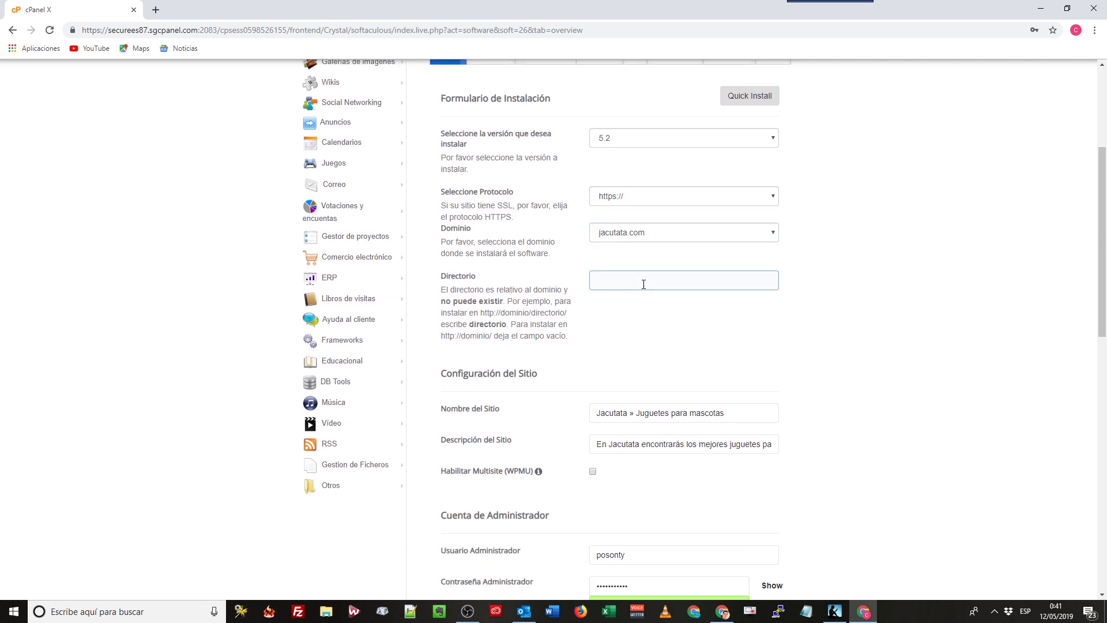
left_click(643, 284)
scroll(649, 406, "down", 1)
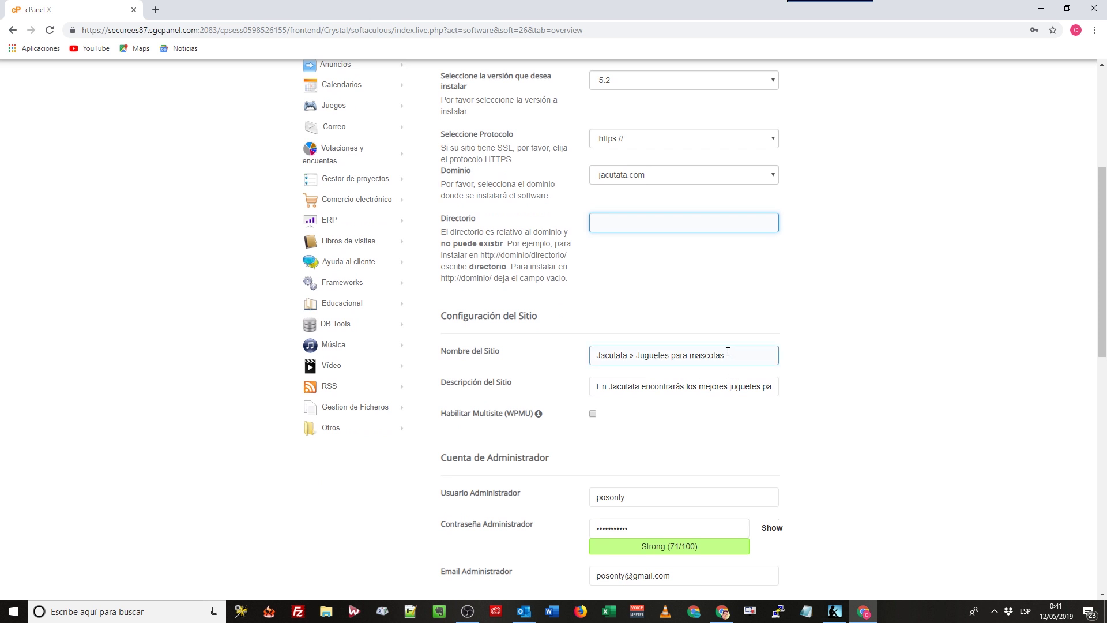
Include the Classic Editor plugin in the WordPress install.
scroll(637, 385, "down", 1)
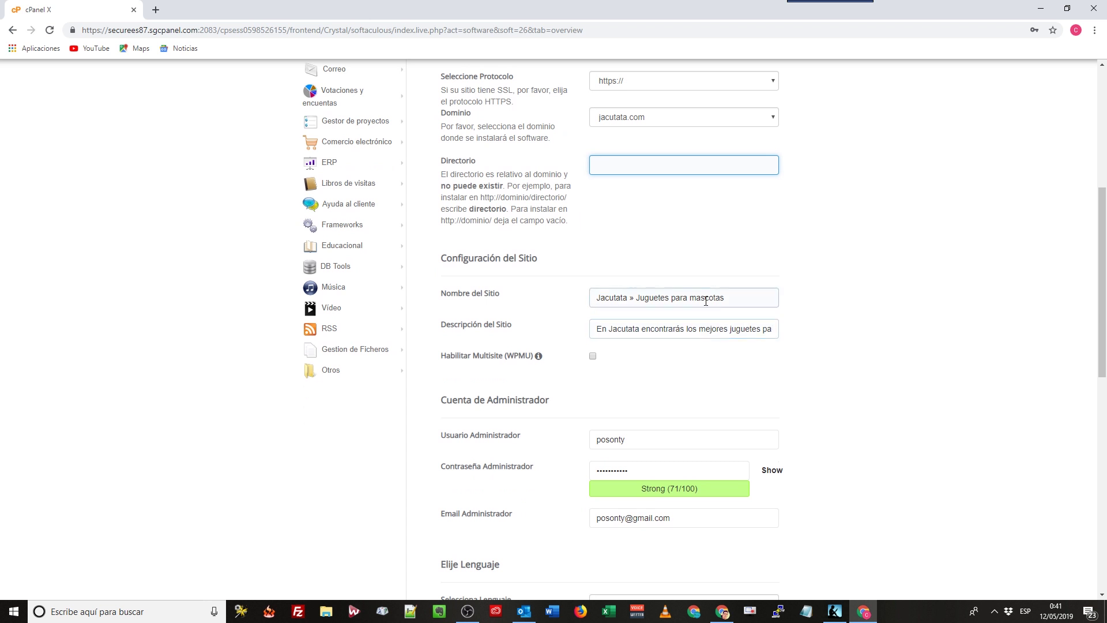
scroll(677, 344, "down", 4)
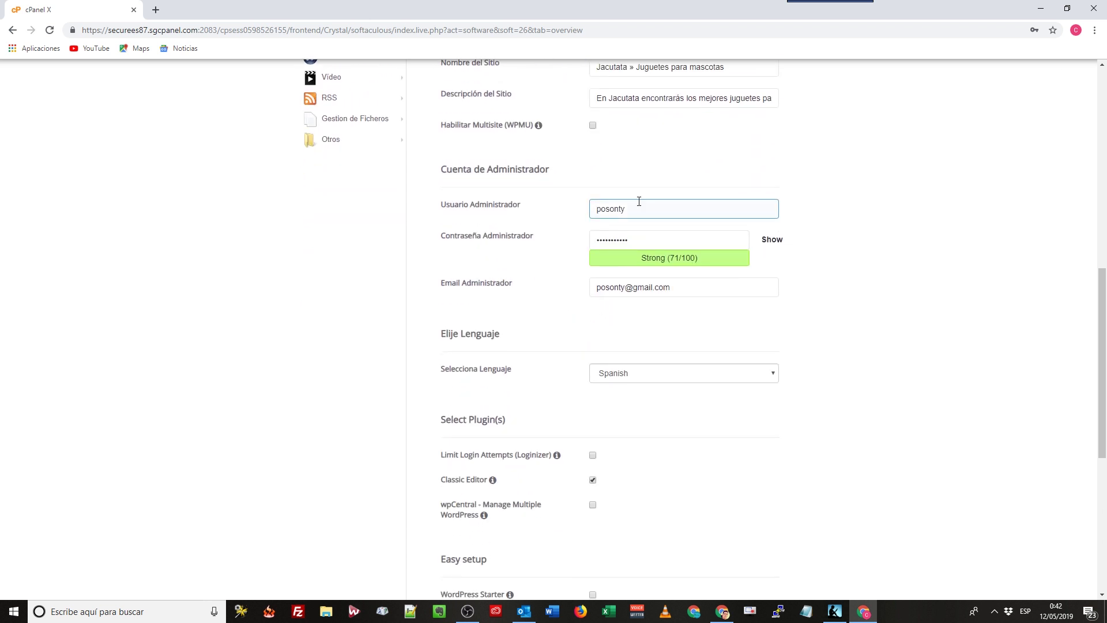
scroll(640, 237, "down", 2)
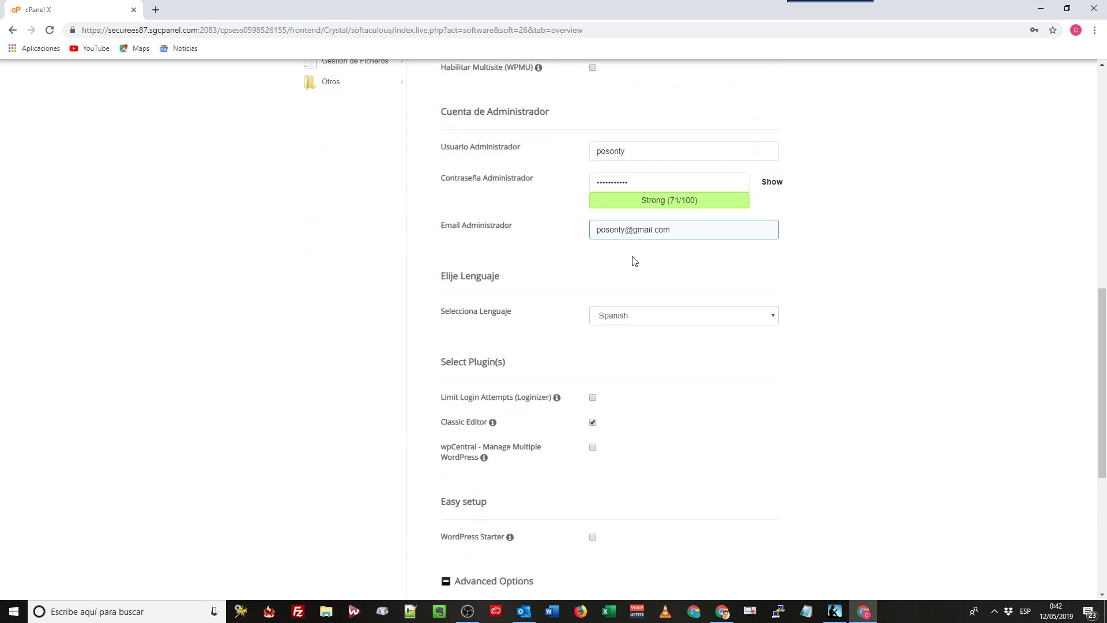
scroll(527, 284, "down", 2)
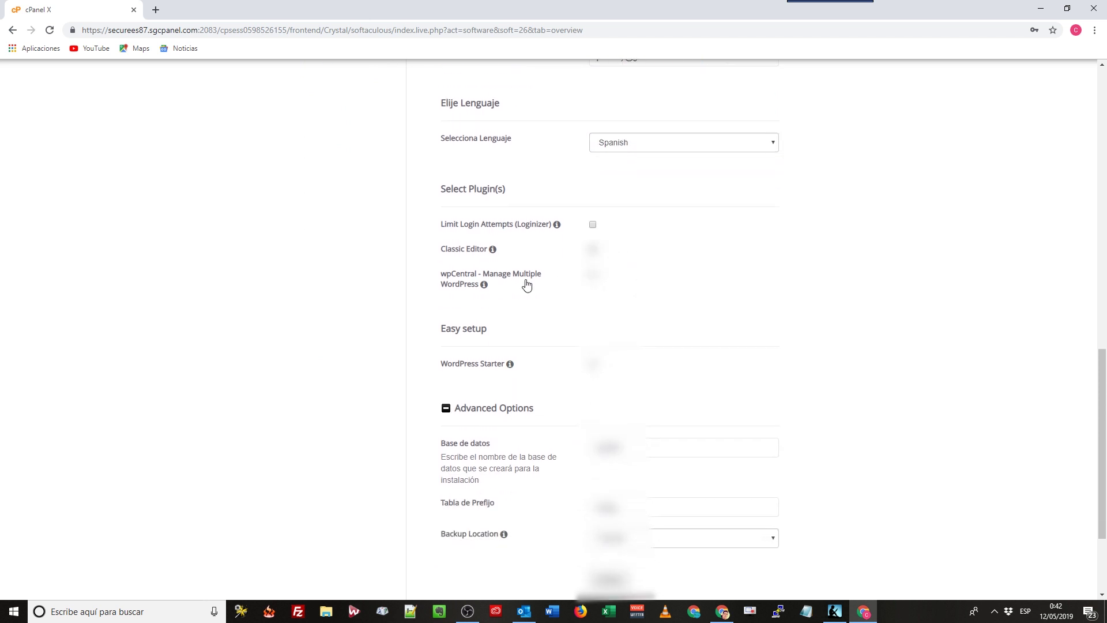
left_click(487, 254)
scroll(496, 277, "down", 3)
Recheck the settings and launch the WordPress installation for jacutata.com.
scroll(539, 308, "up", 2)
scroll(548, 280, "up", 1)
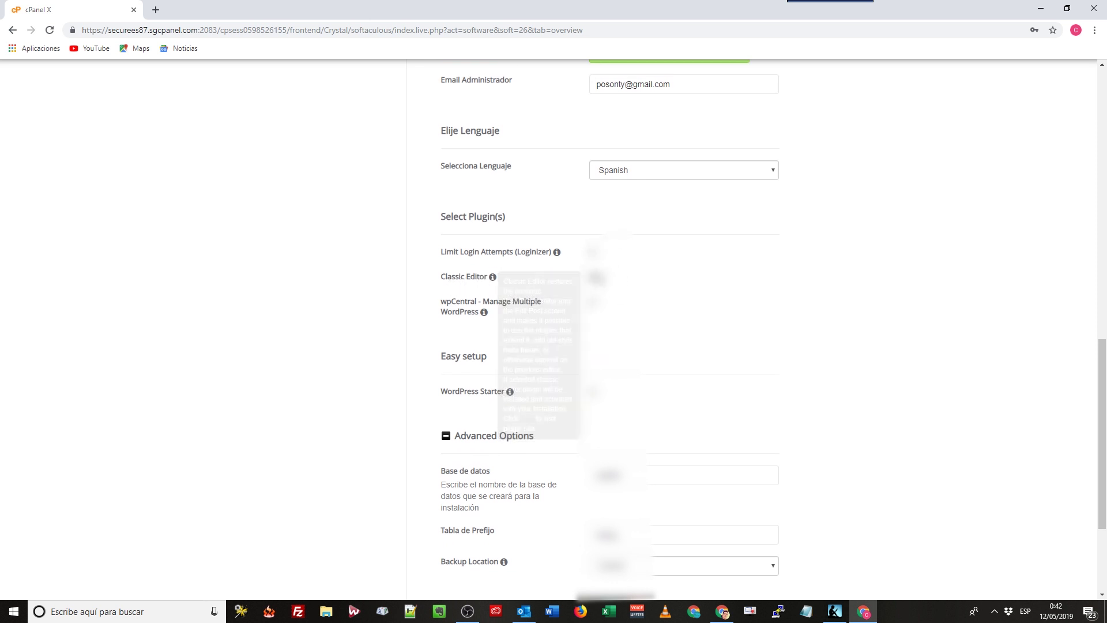
scroll(663, 314, "down", 2)
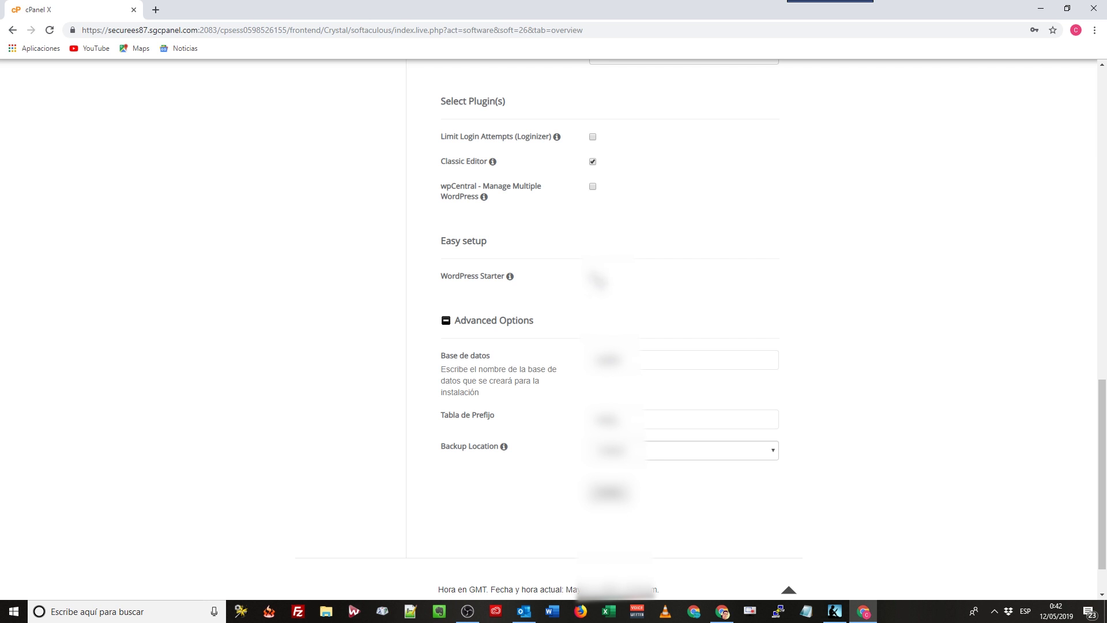
scroll(598, 281, "down", 1)
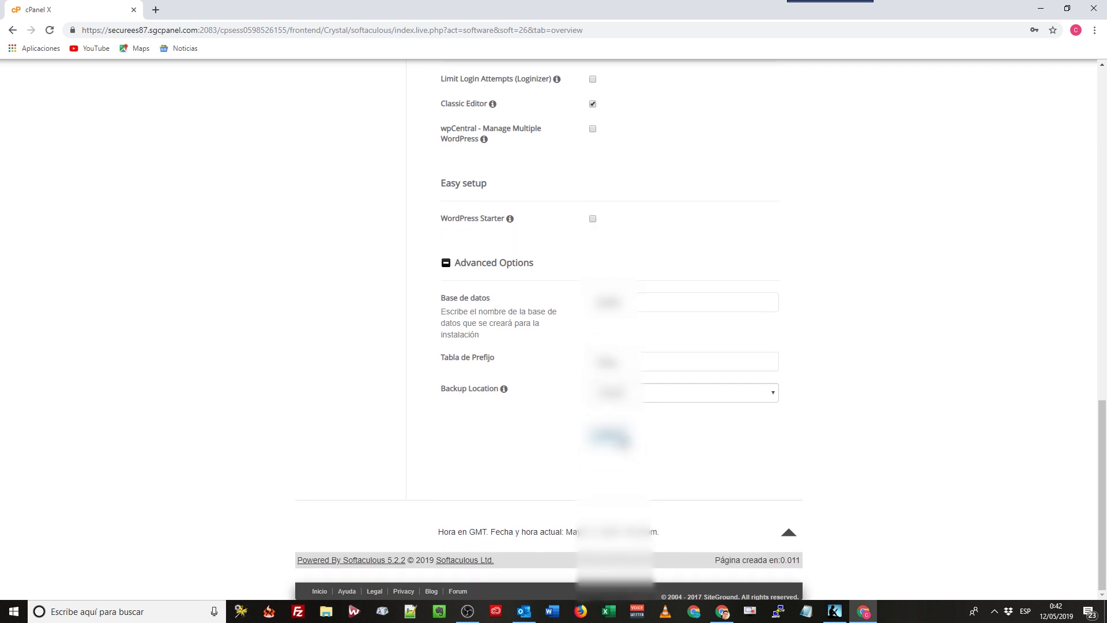
left_click(609, 437)
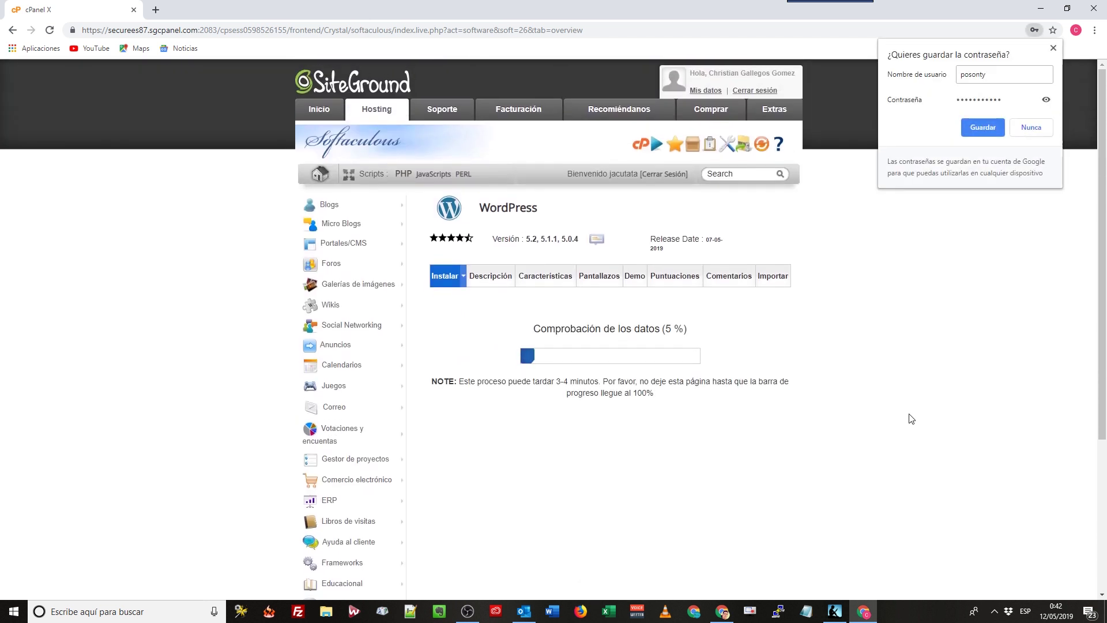
Save the administrator login in Chrome while the installation runs to 100%.
left_click(986, 127)
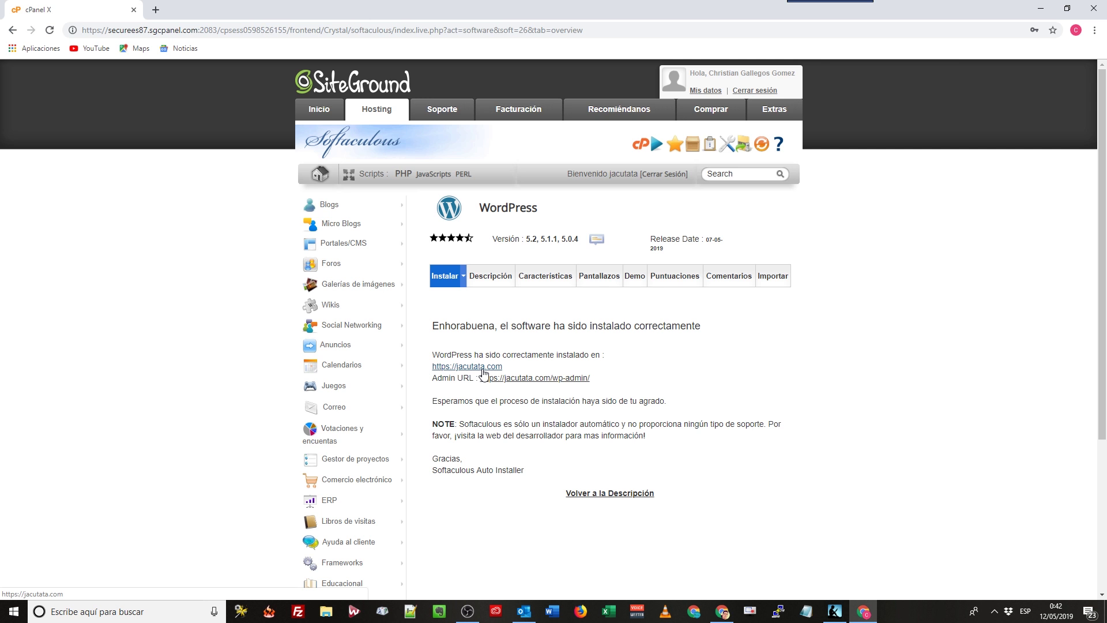
left_click(481, 371)
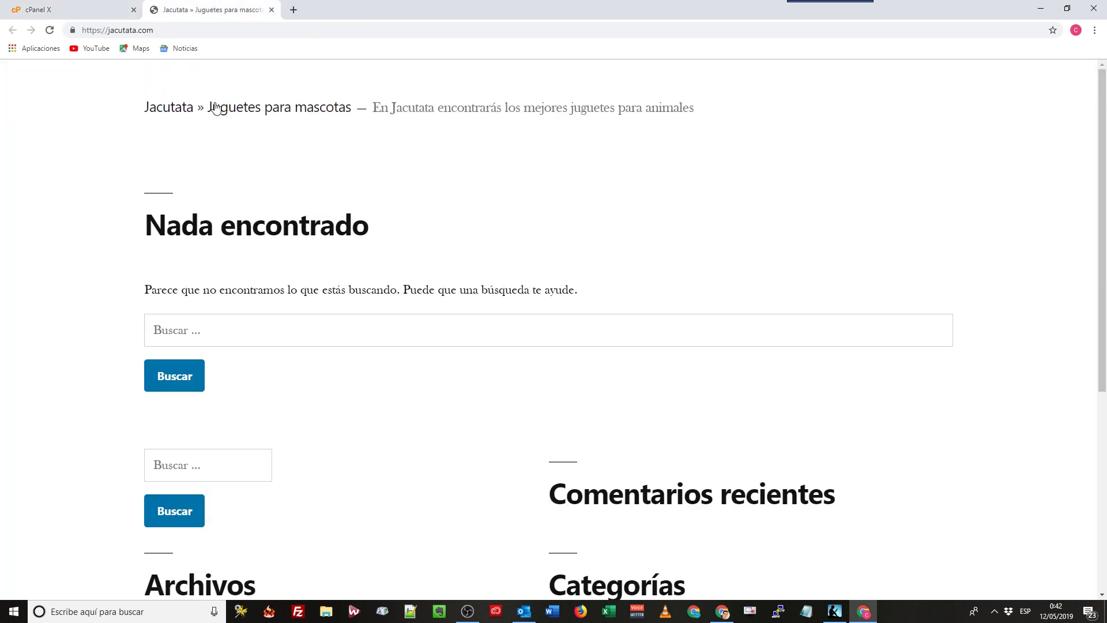
scroll(465, 396, "down", 6)
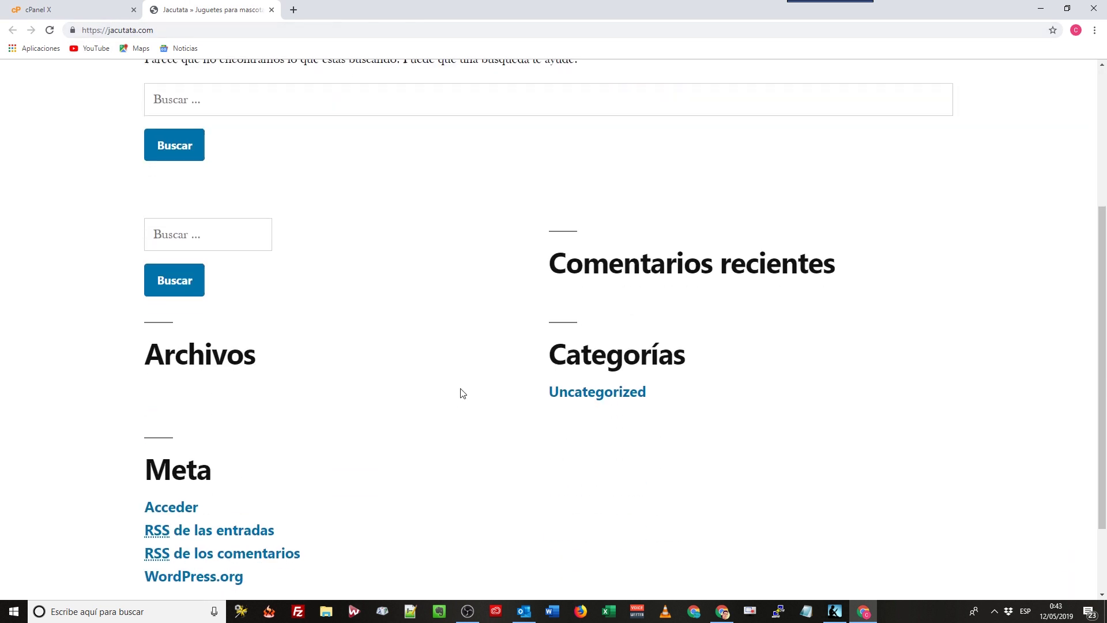
scroll(474, 389, "up", 6)
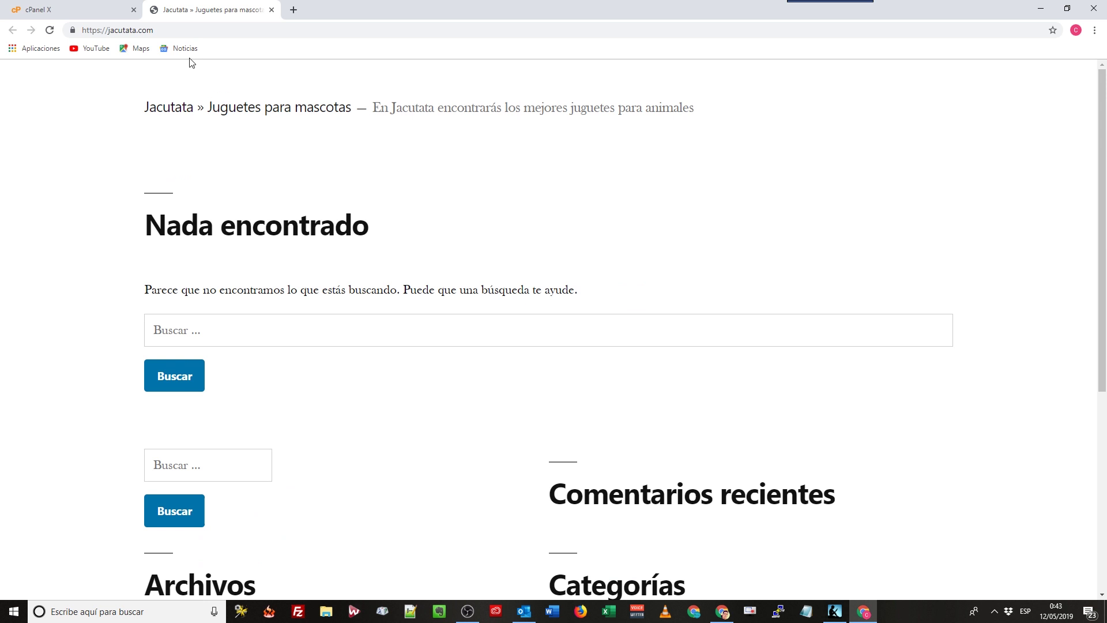
left_click(91, 11)
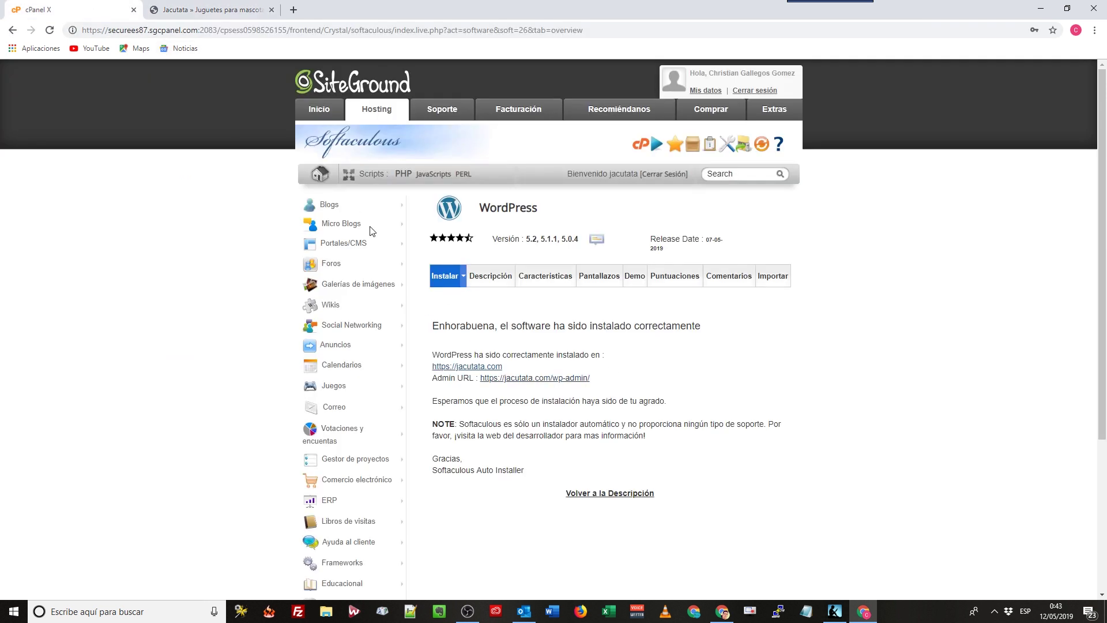
left_click(208, 10)
scroll(388, 287, "down", 1)
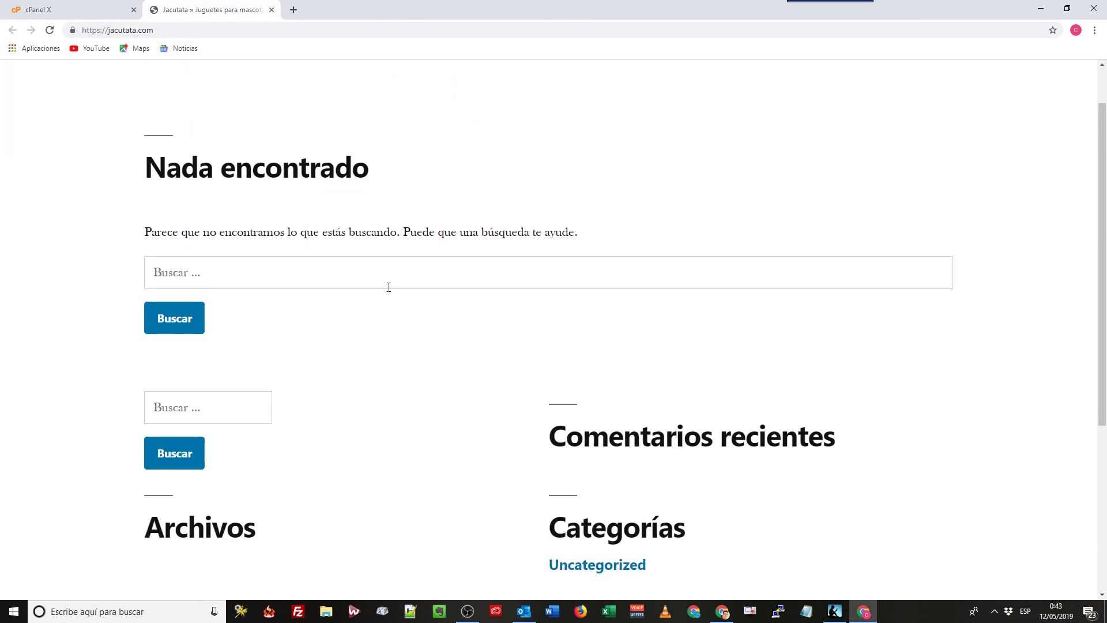
scroll(389, 288, "down", 5)
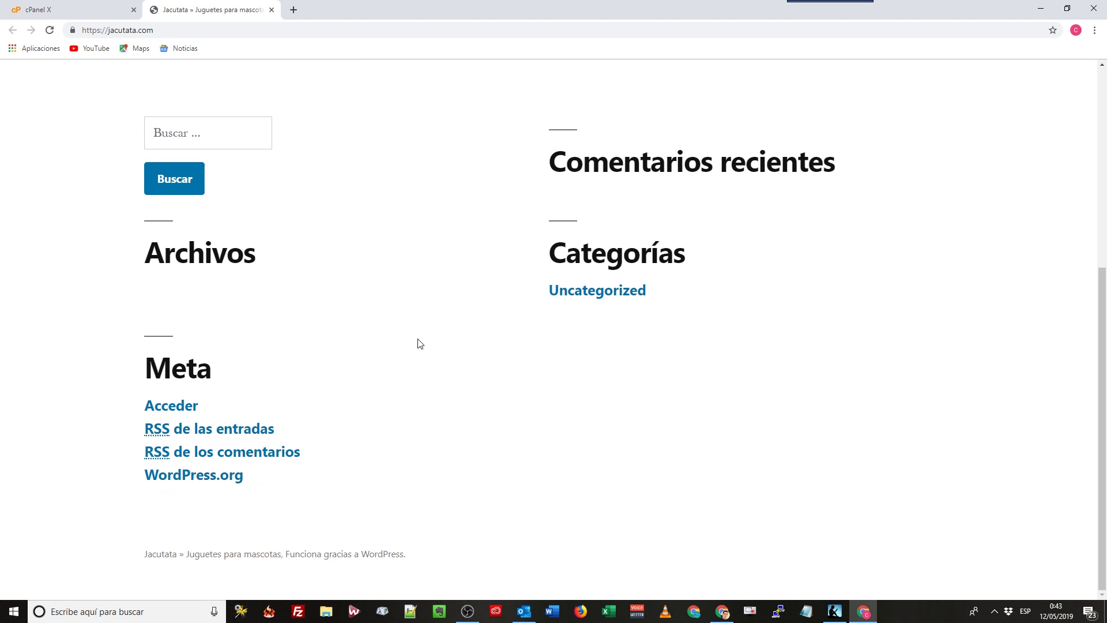
left_click(75, 5)
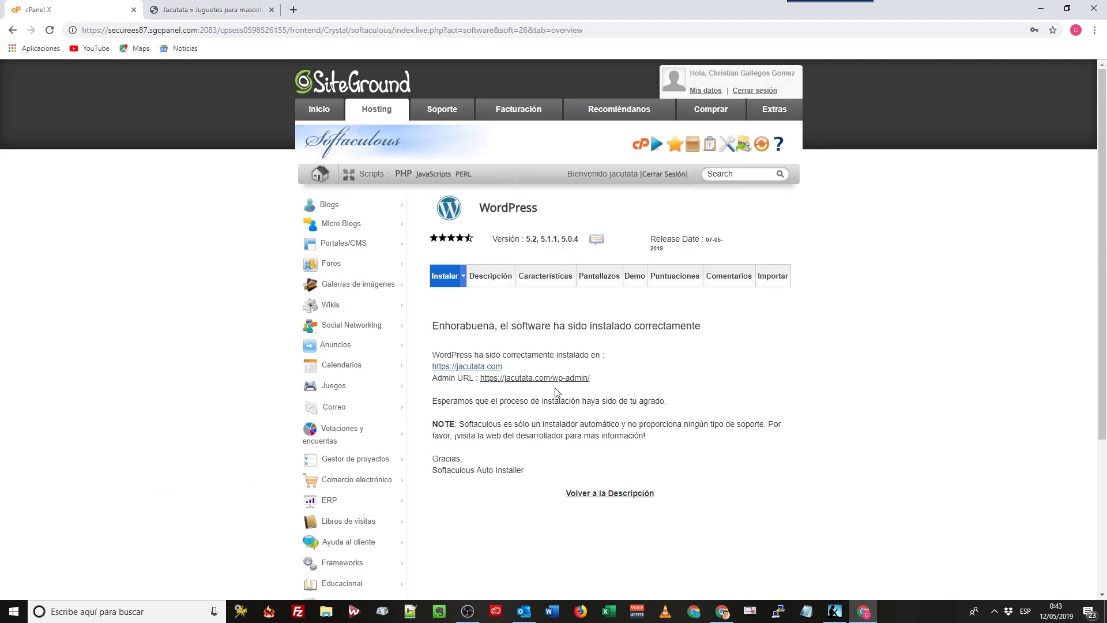
left_click(213, 10)
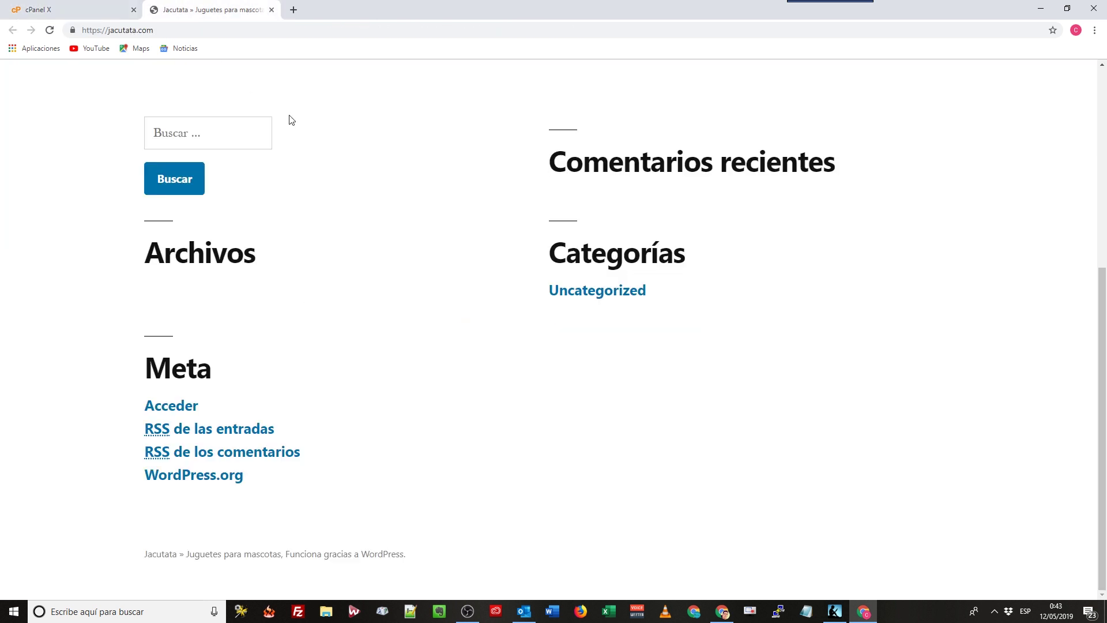
left_click(138, 7)
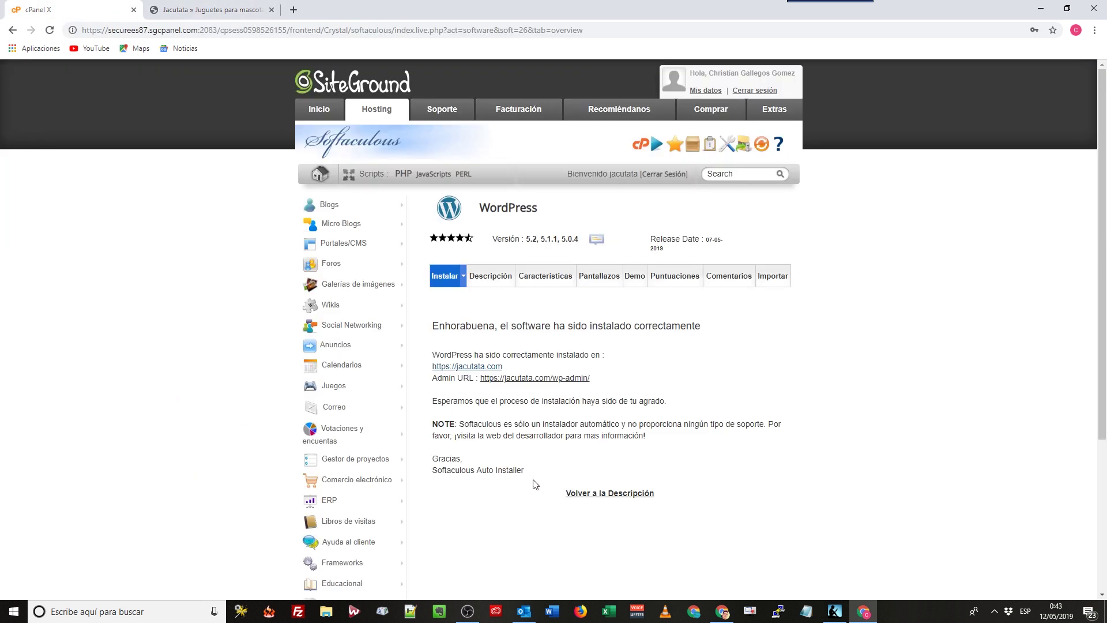
left_click(547, 378)
View the Jacutata Escritorio dashboard, compare it with the live site, and return to the dashboard.
left_click(333, 7)
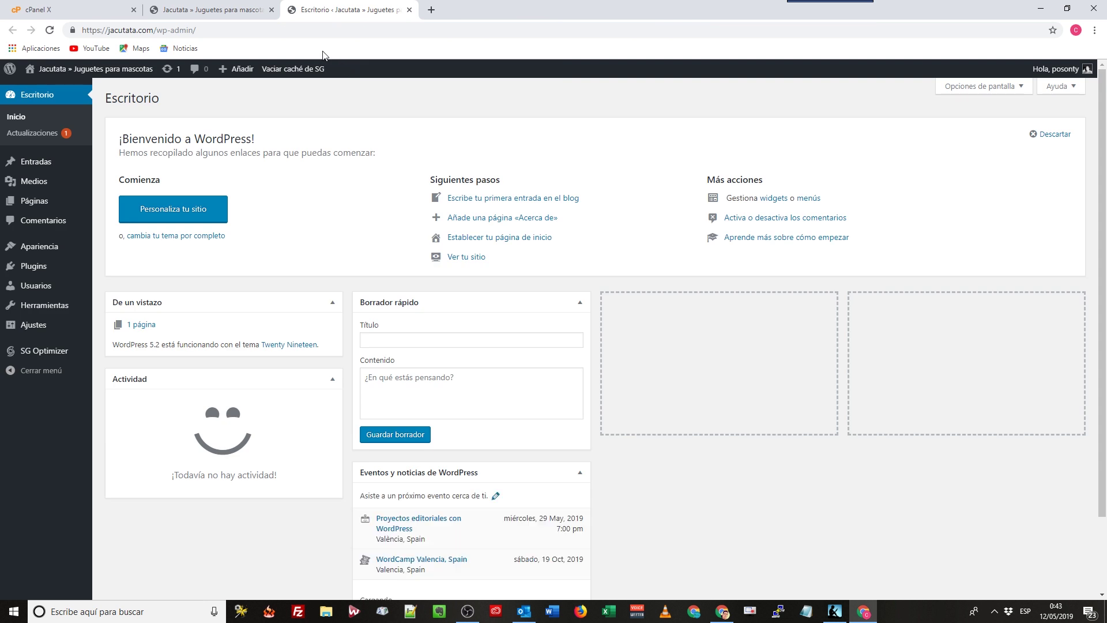
left_click(11, 8)
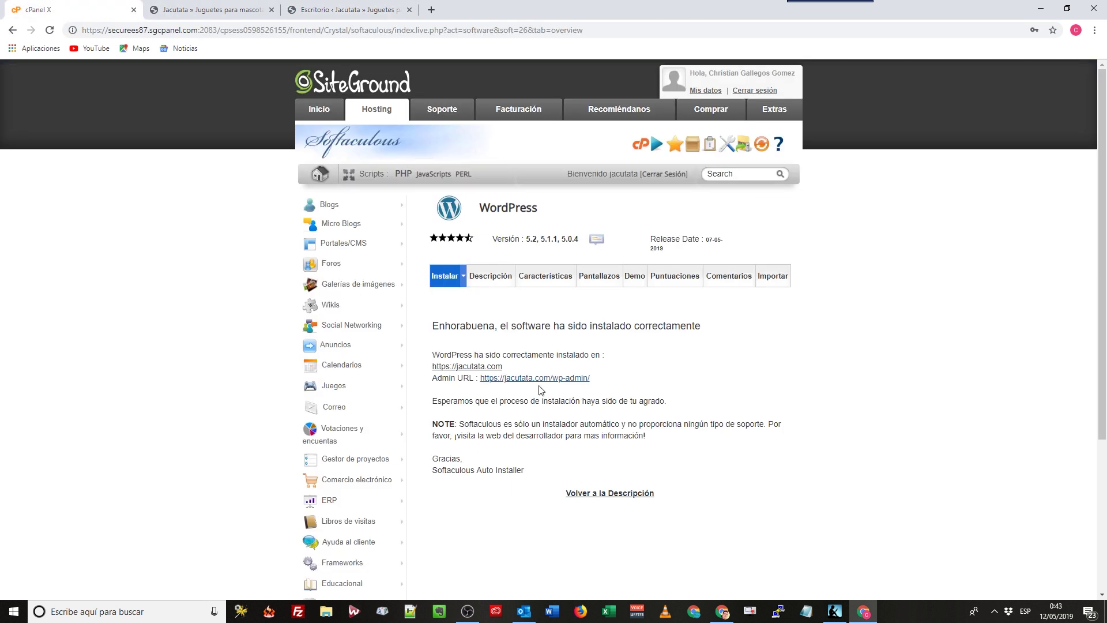
left_click(375, 9)
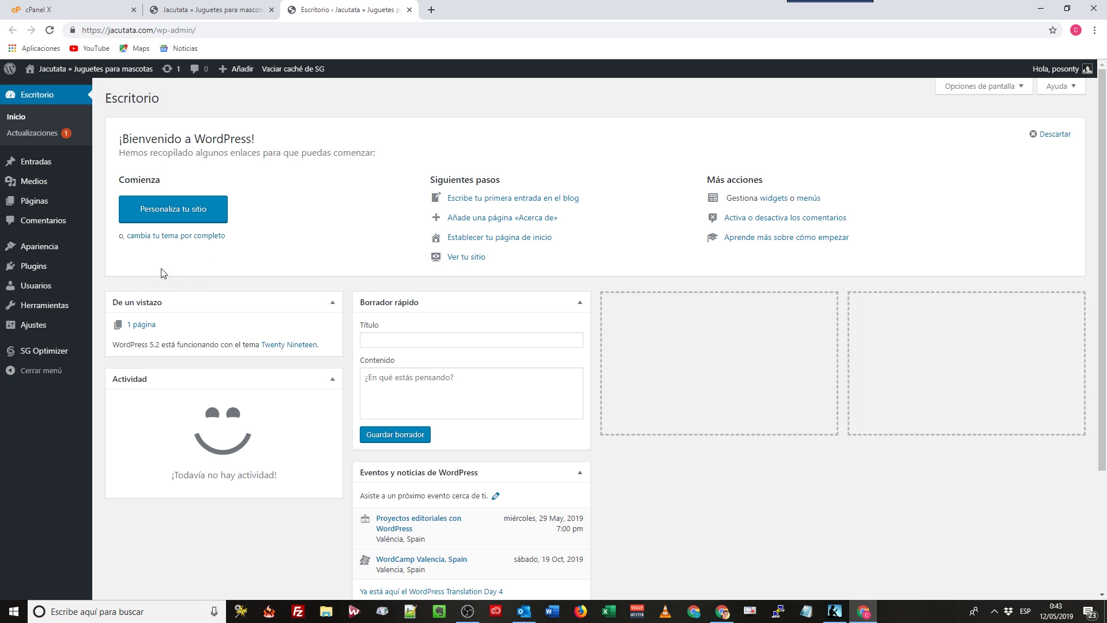
mouse_move(68, 274)
left_click(202, 6)
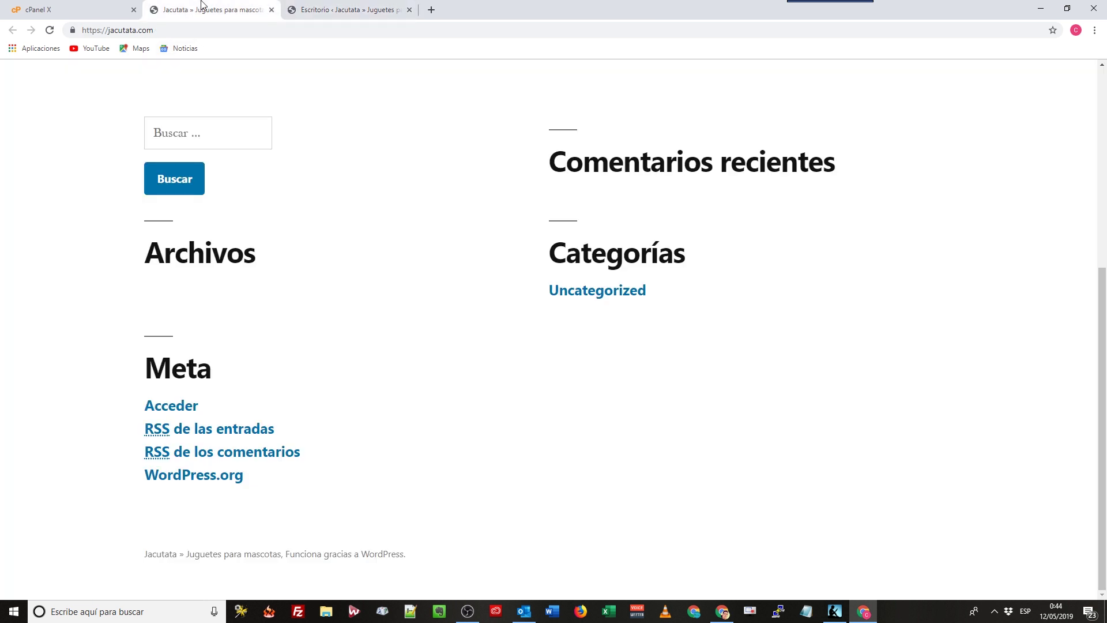
left_click(326, 8)
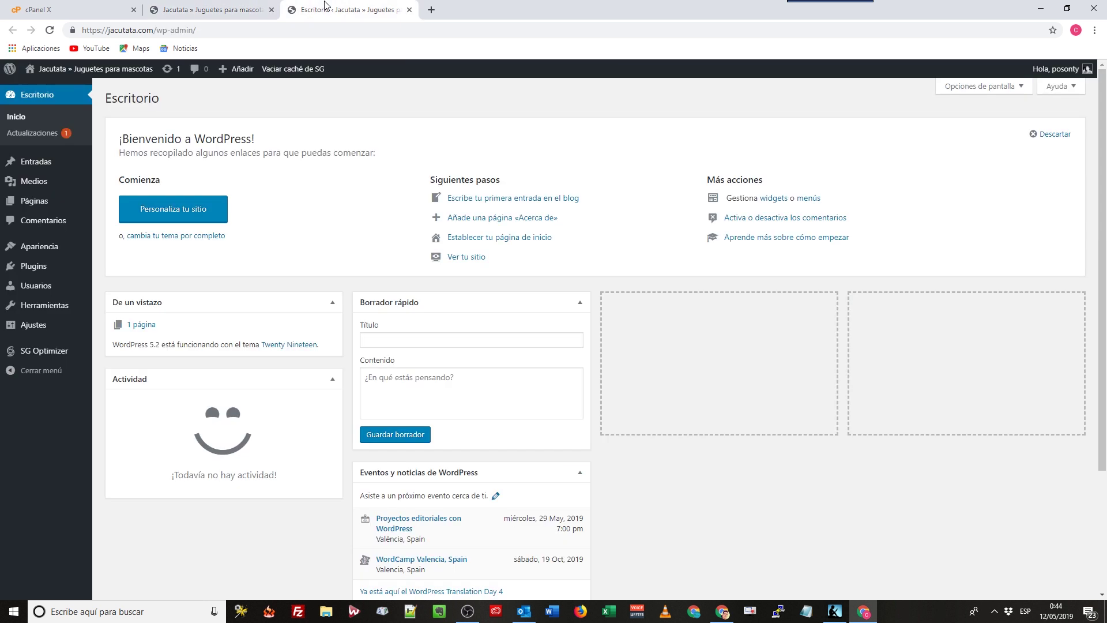